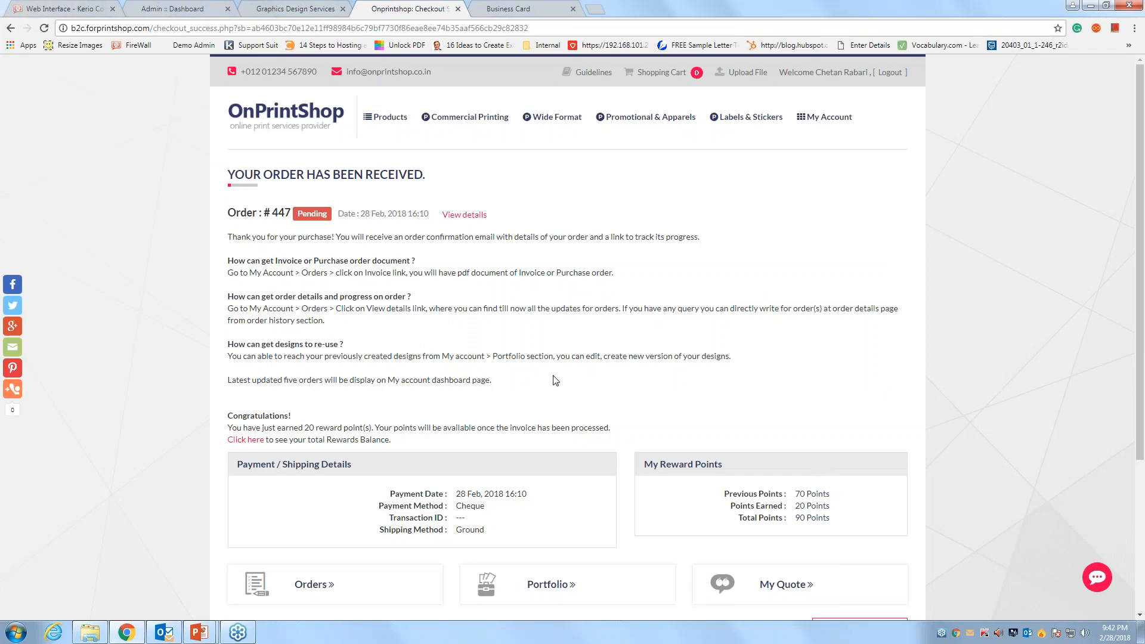
# Switch to the admin site's order list and open the newest pending order for modification
pyautogui.click(156, 13)
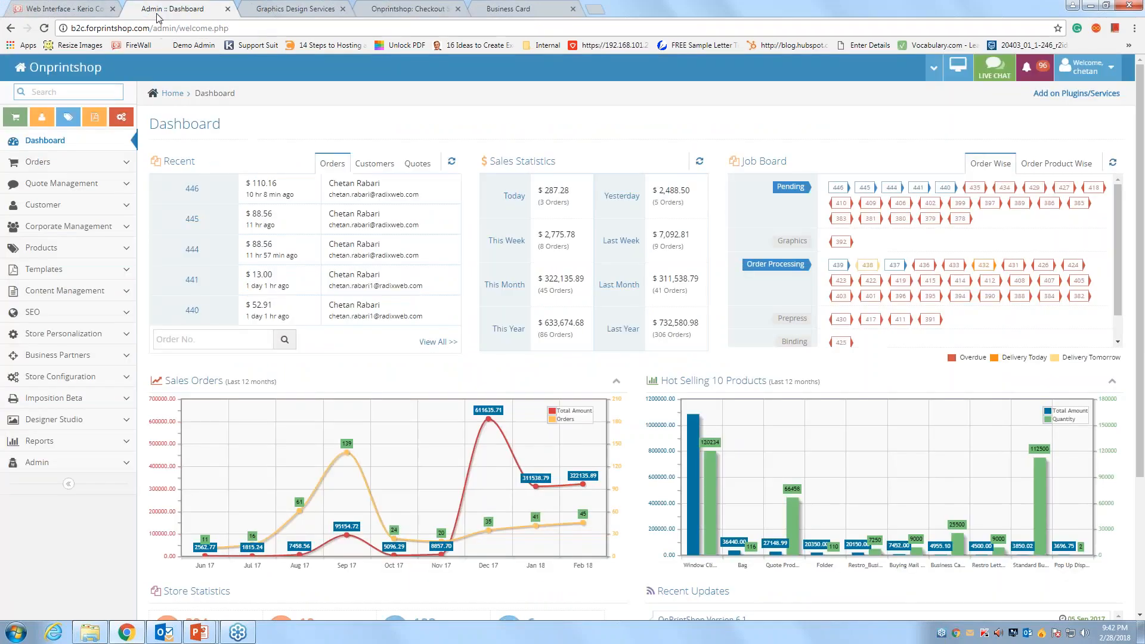
pyautogui.click(84, 162)
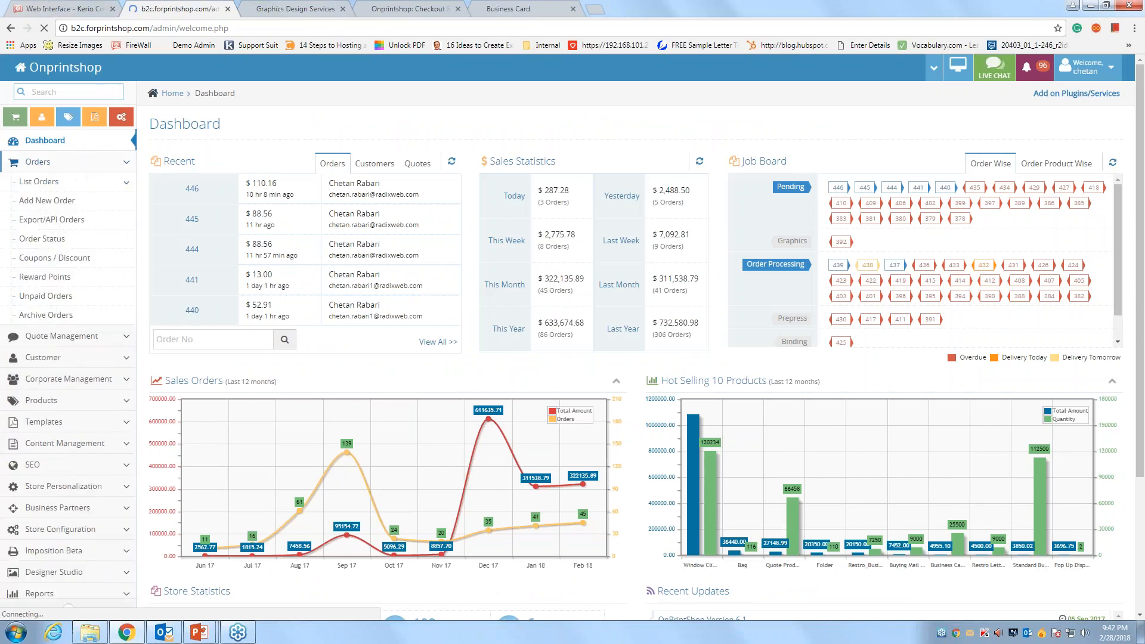
pyautogui.click(77, 163)
pyautogui.click(65, 183)
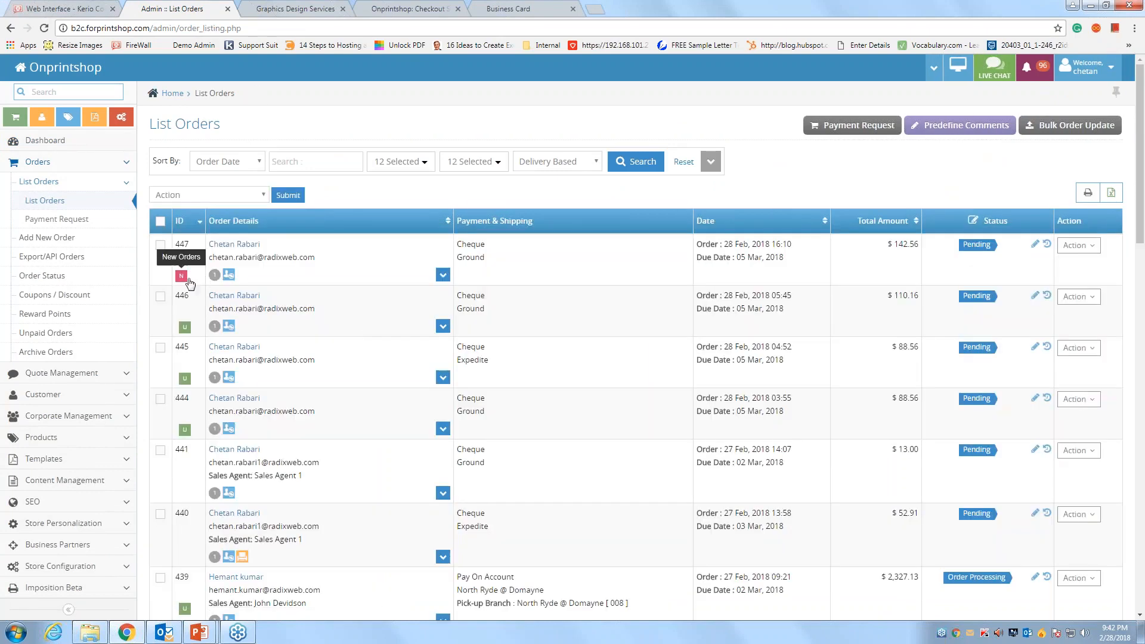
pyautogui.click(1079, 246)
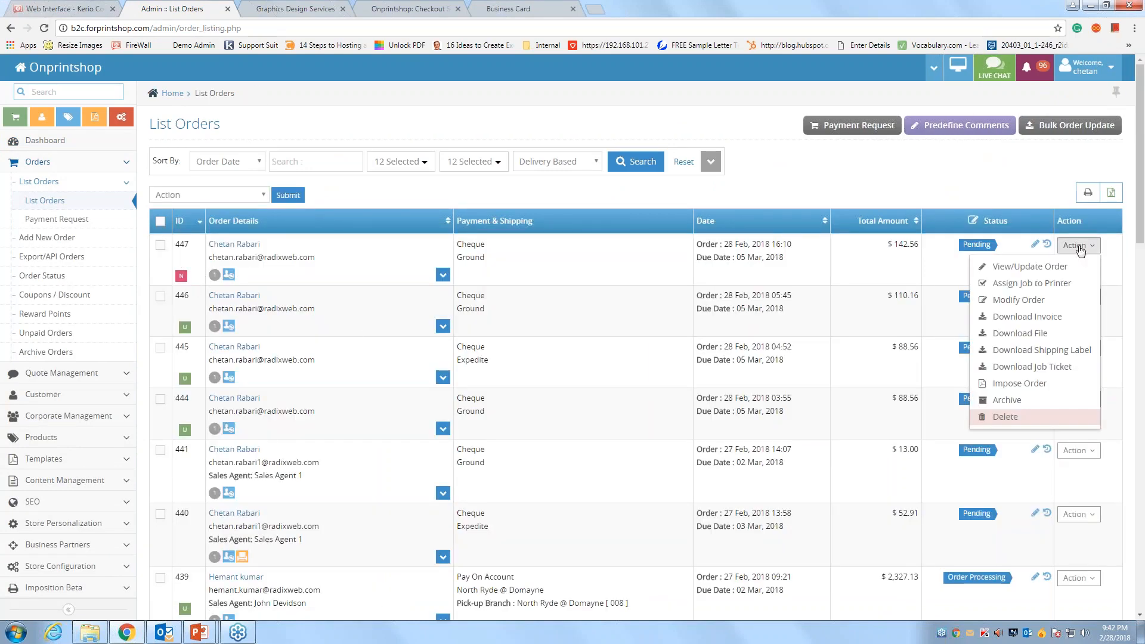
pyautogui.click(1026, 300)
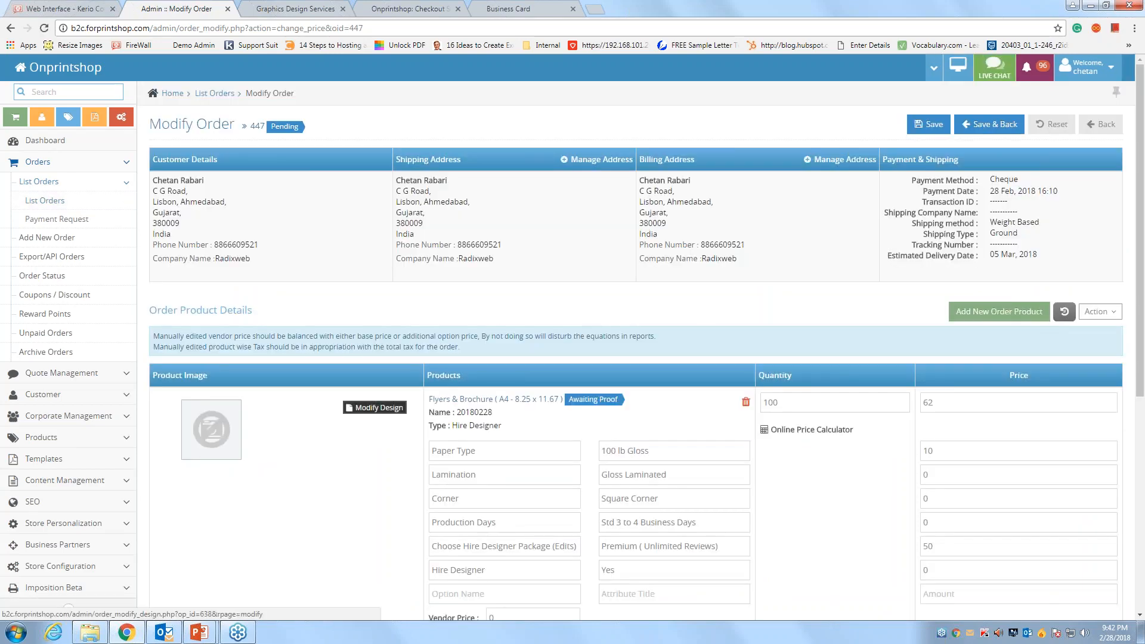
# Upload Visual Prooing File.pdf from the WEbinar folder on the Desktop as the modified design for the Flyers & Brochure product
pyautogui.click(382, 408)
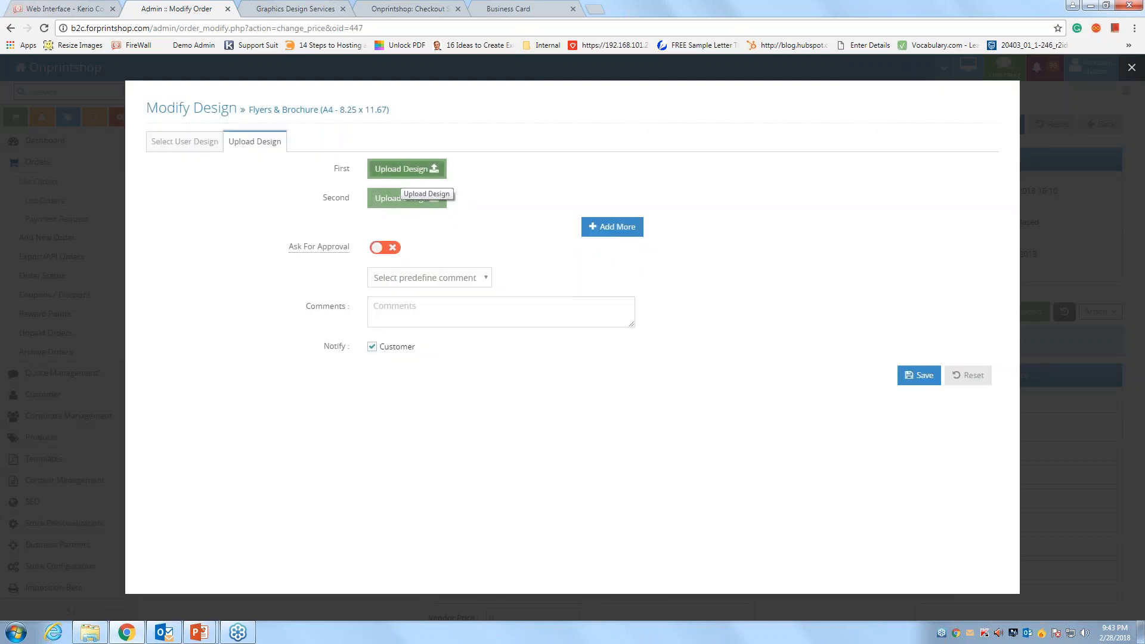
pyautogui.click(402, 173)
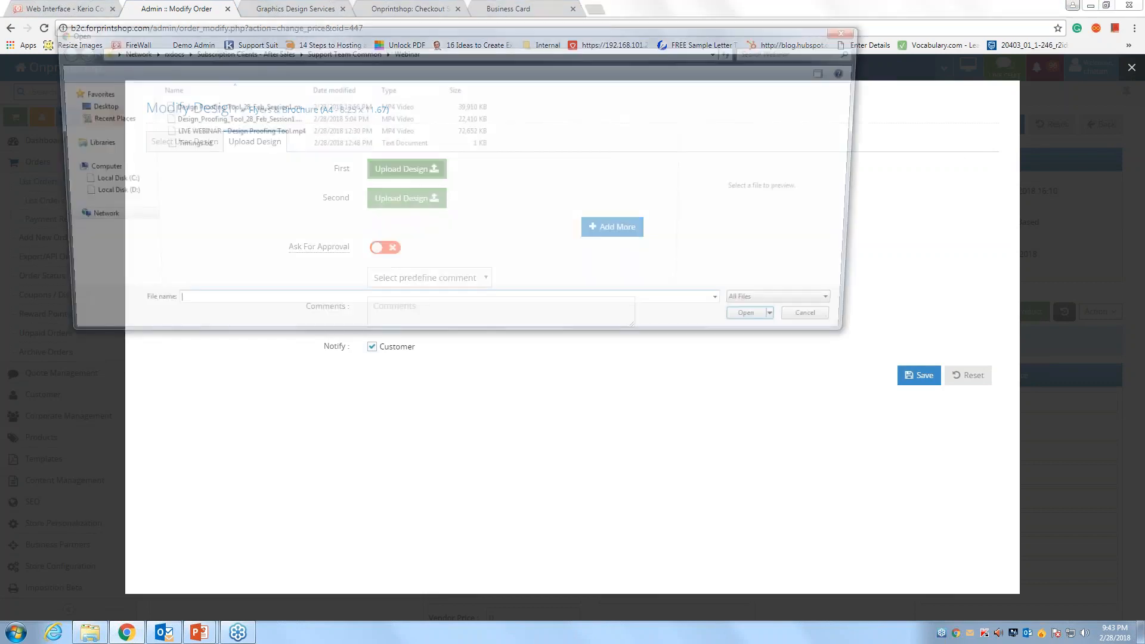
pyautogui.click(88, 105)
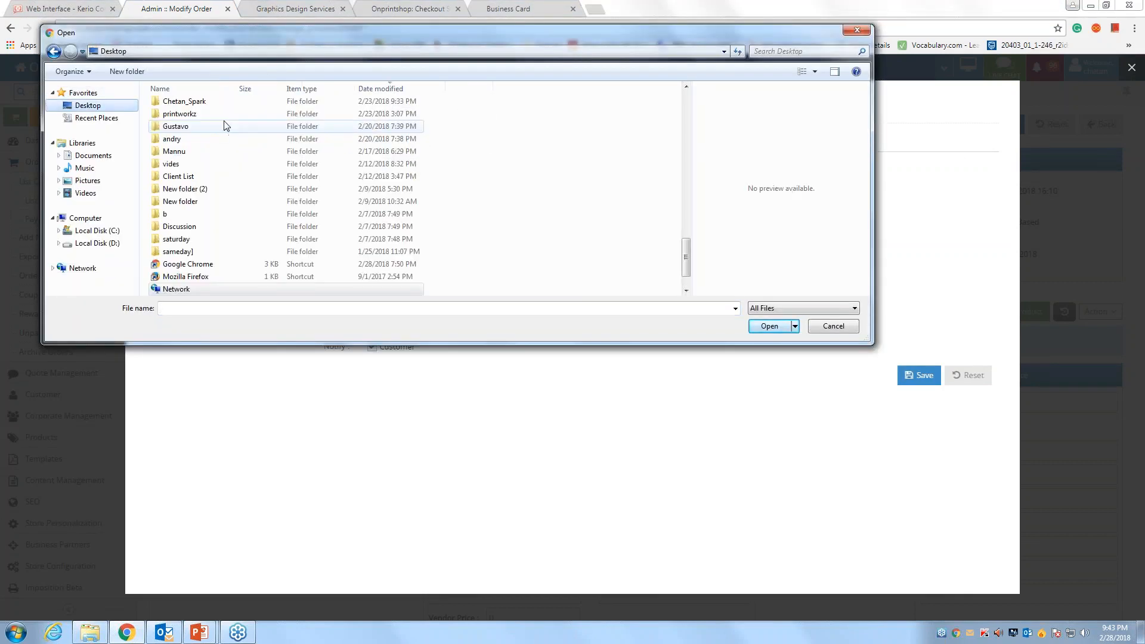
pyautogui.click(209, 115)
pyautogui.scroll(3, 212, 149)
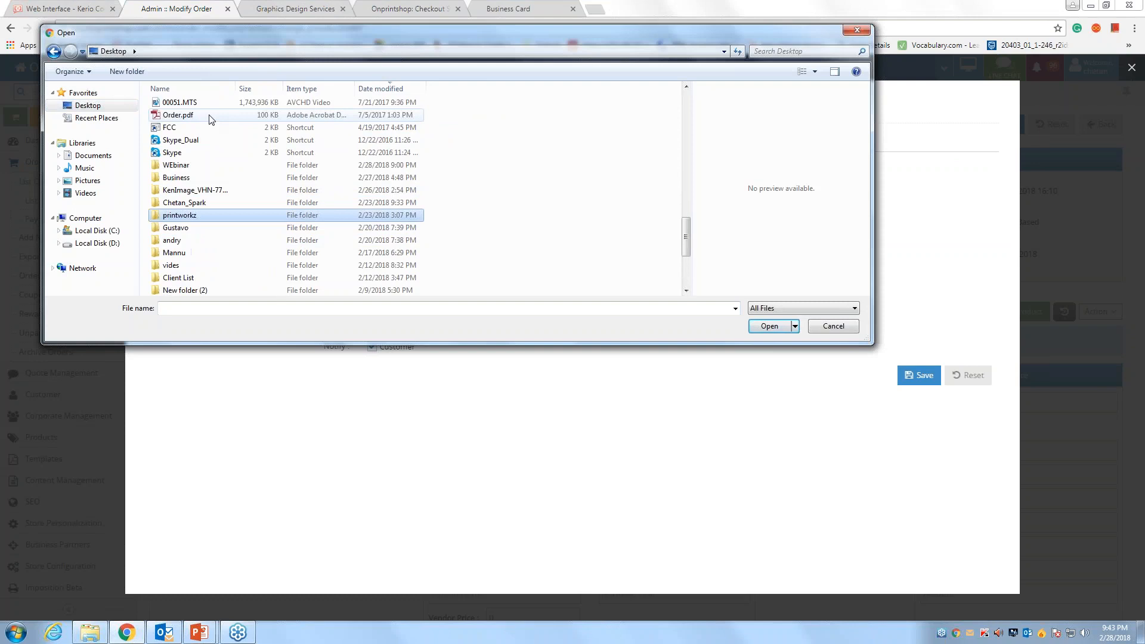
pyautogui.doubleClick(223, 166)
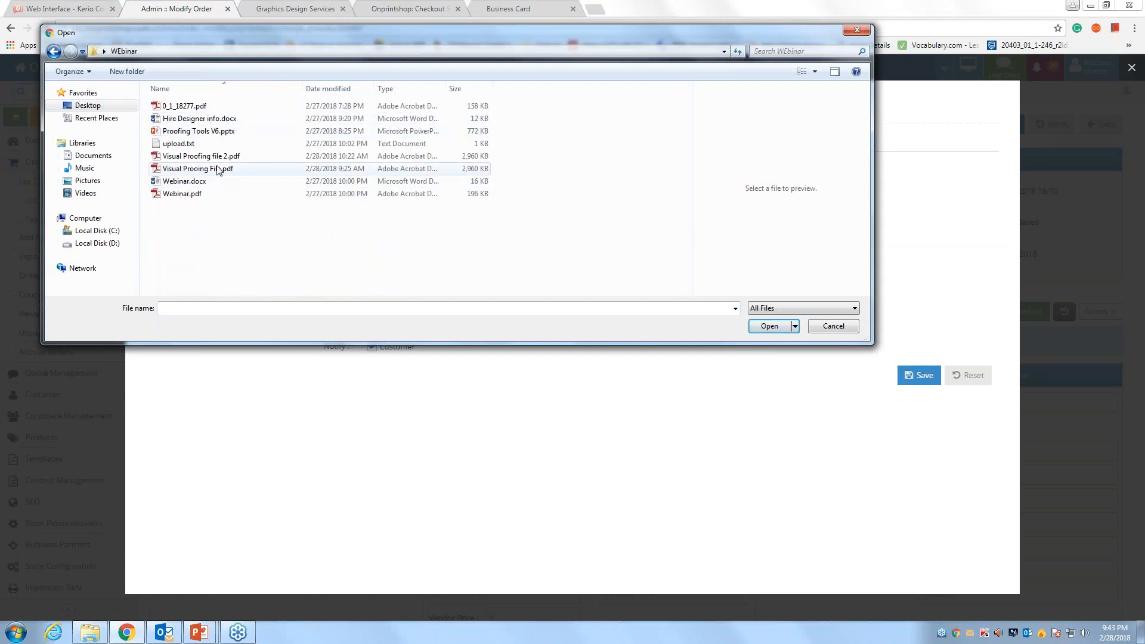
pyautogui.click(217, 170)
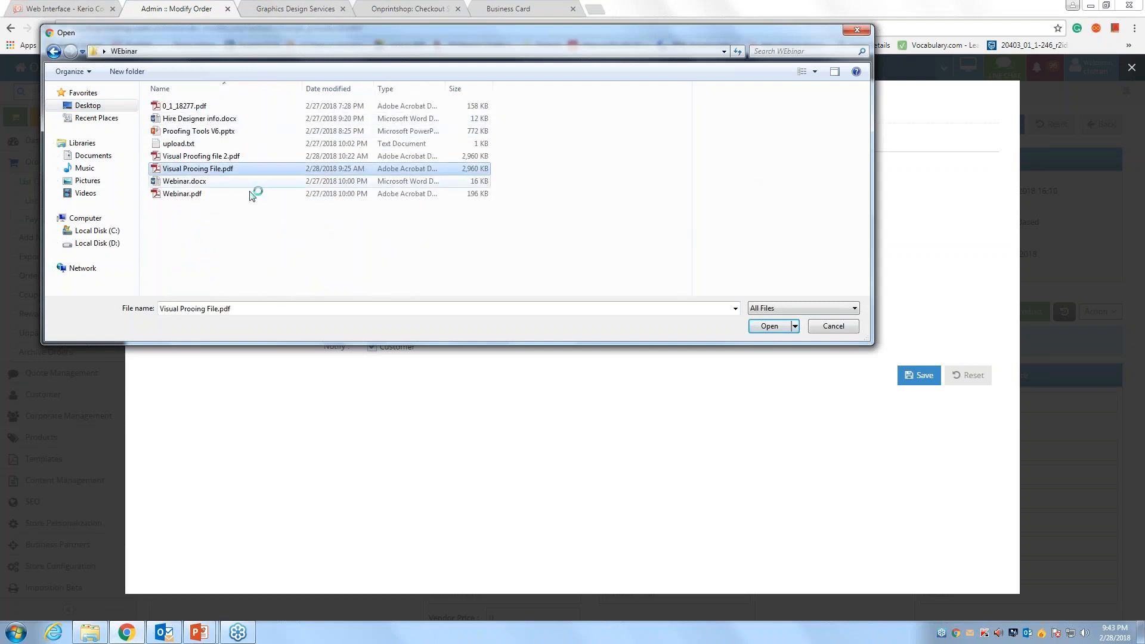
pyautogui.click(760, 330)
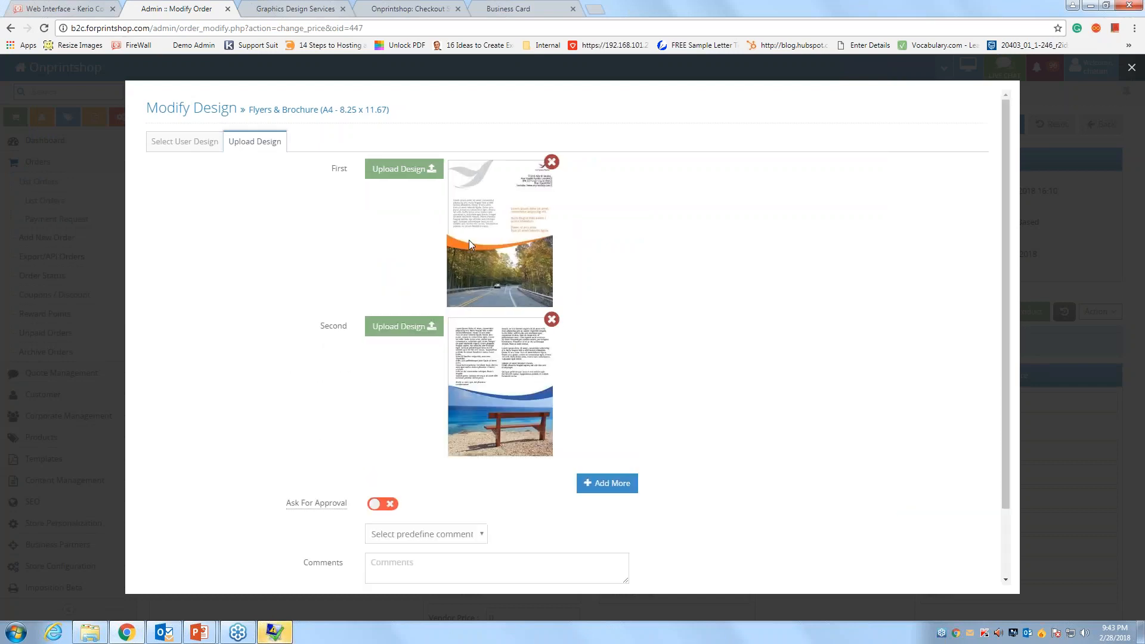
# Enable Ask For Approval and Visual Proof for the uploaded design
pyautogui.scroll(-3, 468, 240)
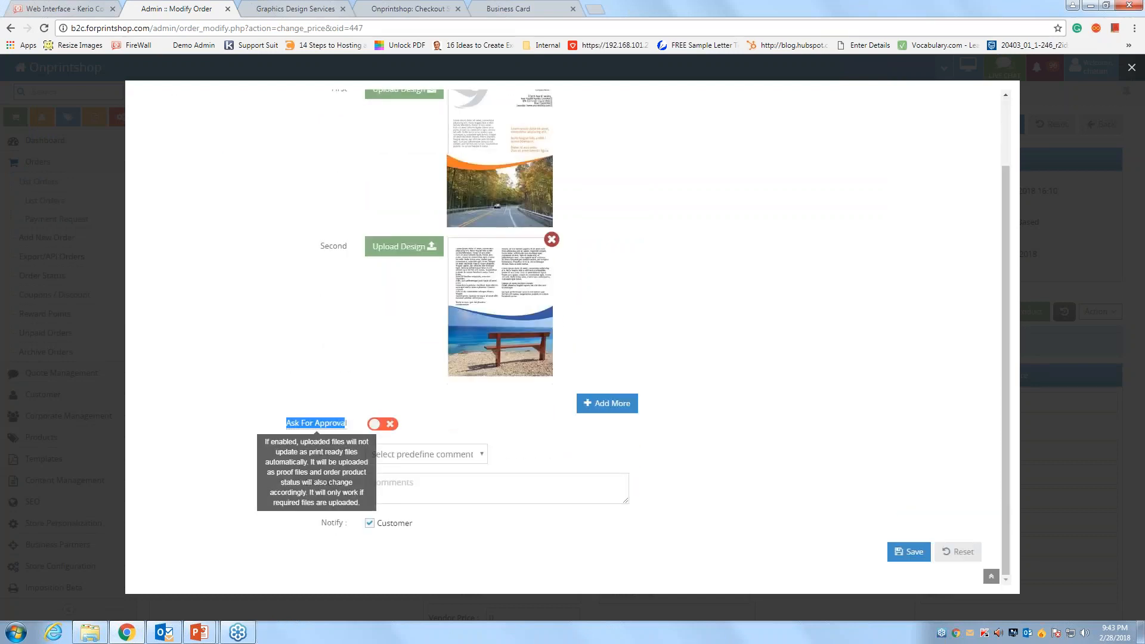
pyautogui.click(388, 425)
pyautogui.moveTo(304, 460); pyautogui.dragTo(386, 461)
pyautogui.click(386, 459)
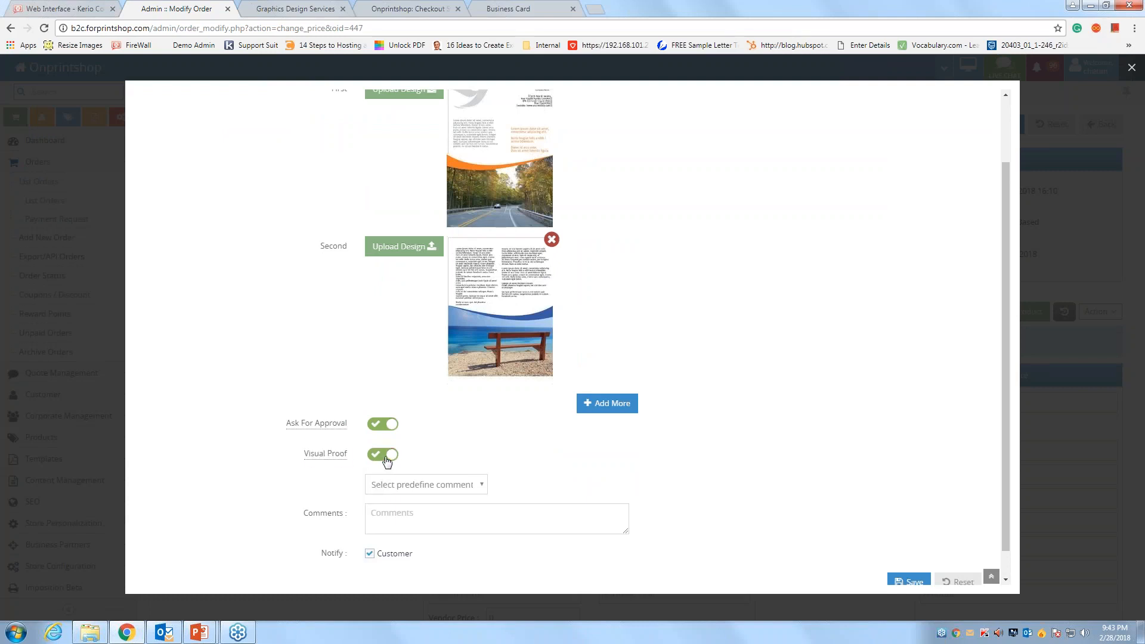
# Add the comment "Please review the file & share your feedback." and save the design with customer notification
pyautogui.scroll(-1, 391, 471)
pyautogui.click(396, 485)
pyautogui.write('Please review th')
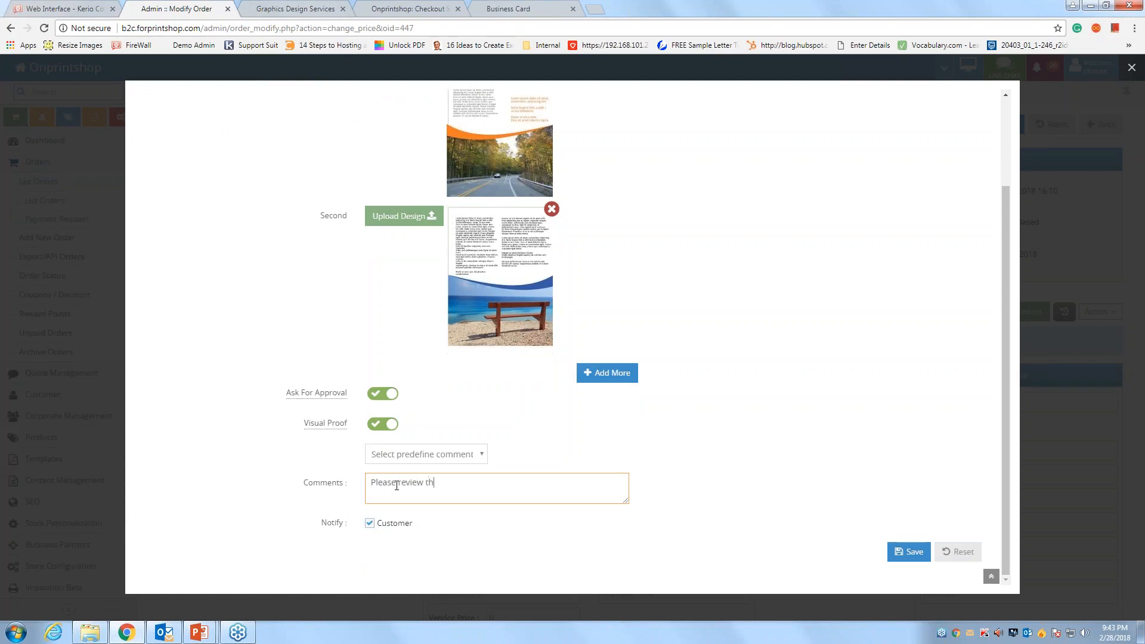
pyautogui.write('e file & share your feedback.')
pyautogui.click(908, 552)
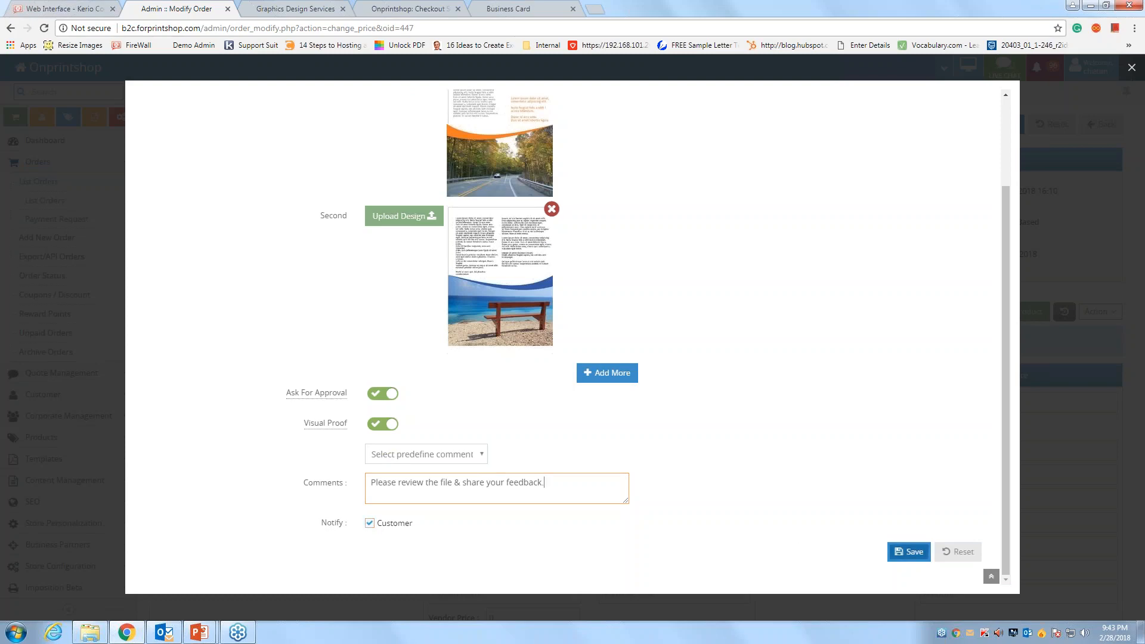
pyautogui.click(915, 554)
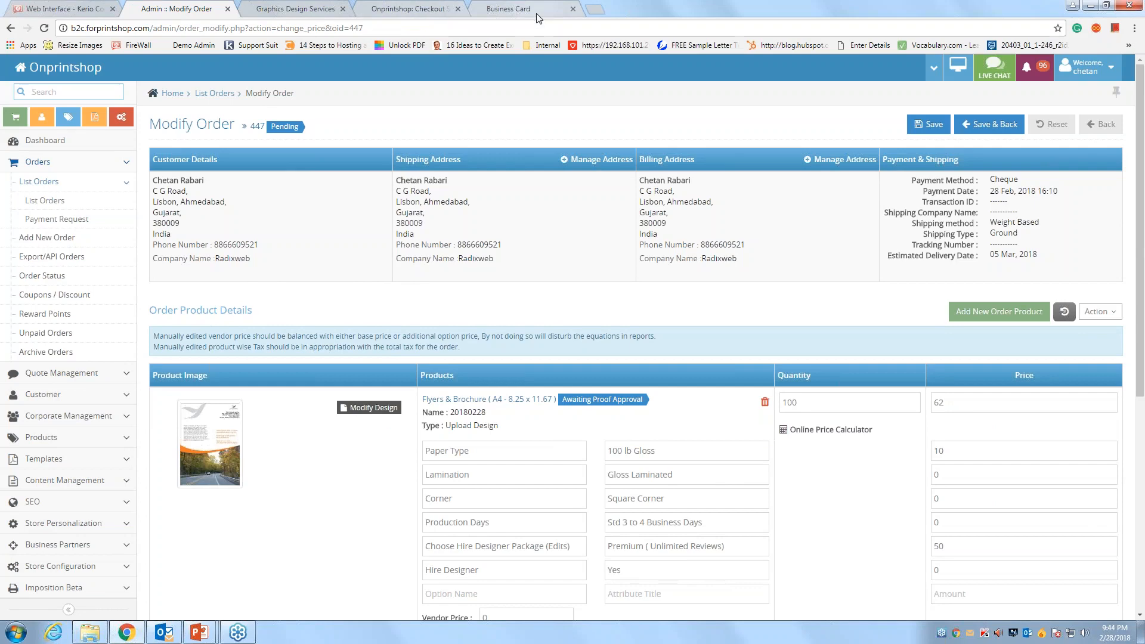
# Switch to the customer storefront and open the order history from the customer's account page
pyautogui.click(508, 8)
pyautogui.scroll(5, 646, 240)
pyautogui.moveTo(825, 120)
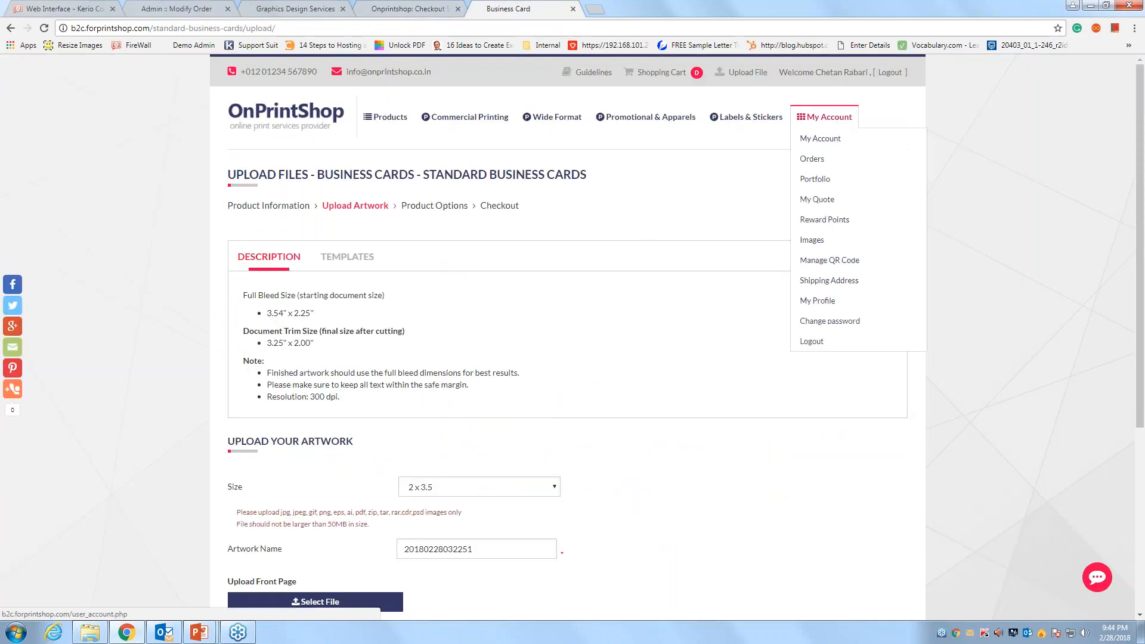
pyautogui.click(825, 118)
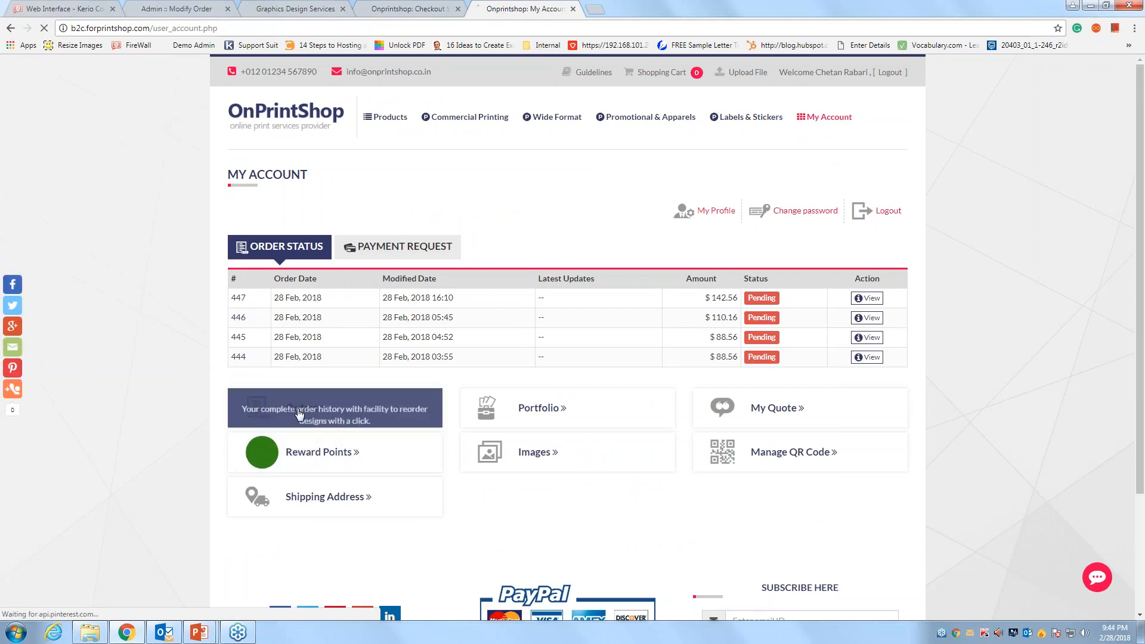
pyautogui.click(300, 414)
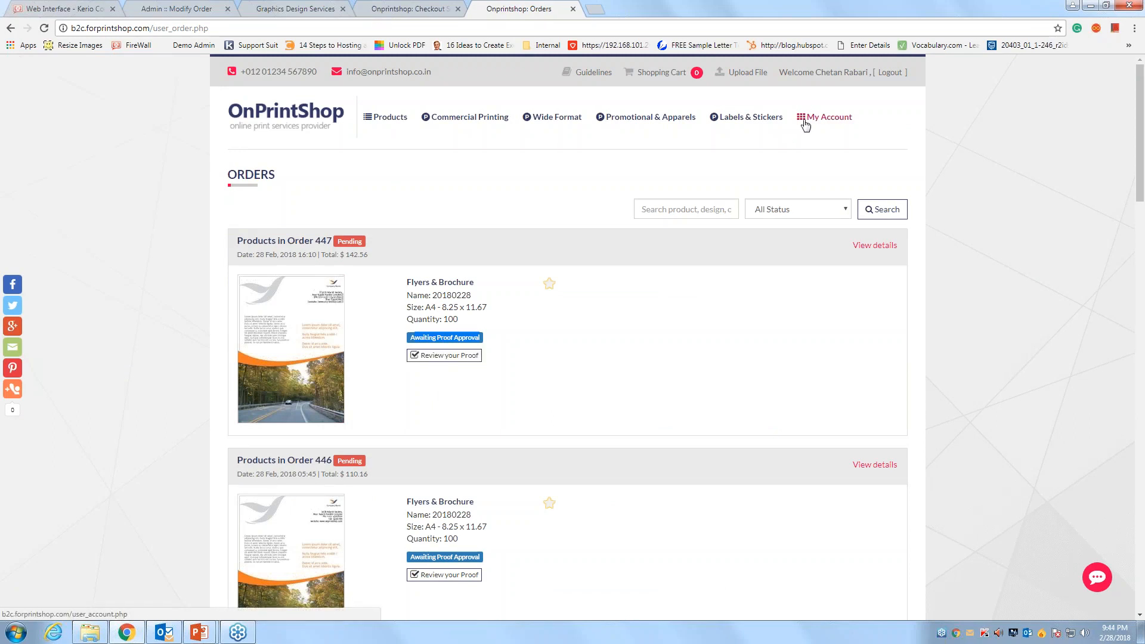
pyautogui.click(805, 125)
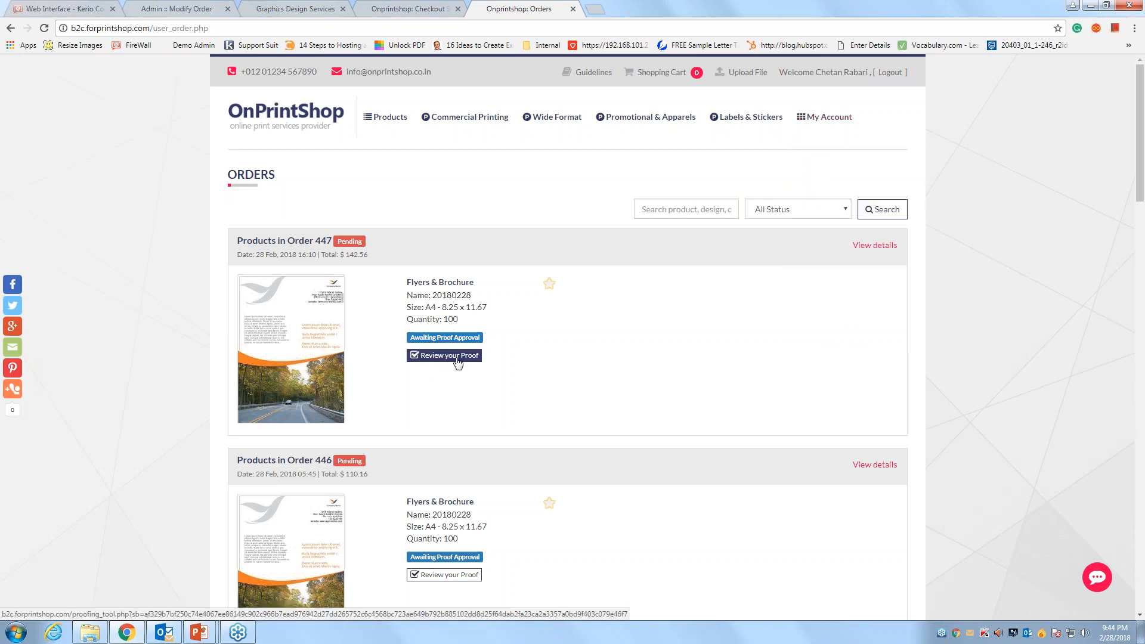
# Check the inbox in Outlook and return to the storefront's orders page in the browser
pyautogui.click(164, 632)
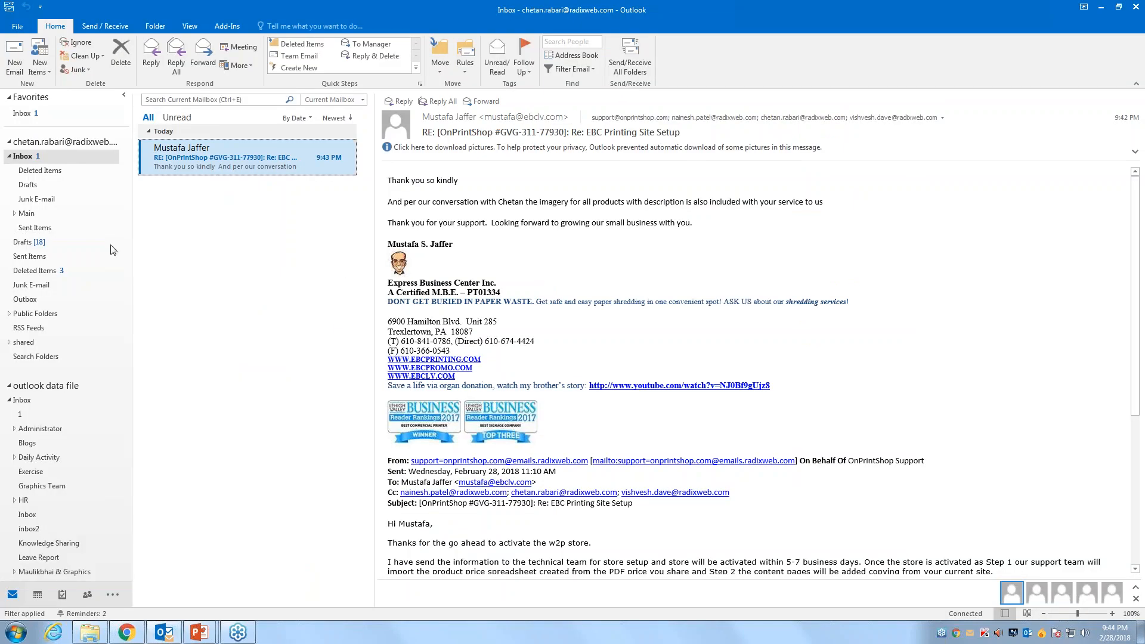
pyautogui.click(1101, 6)
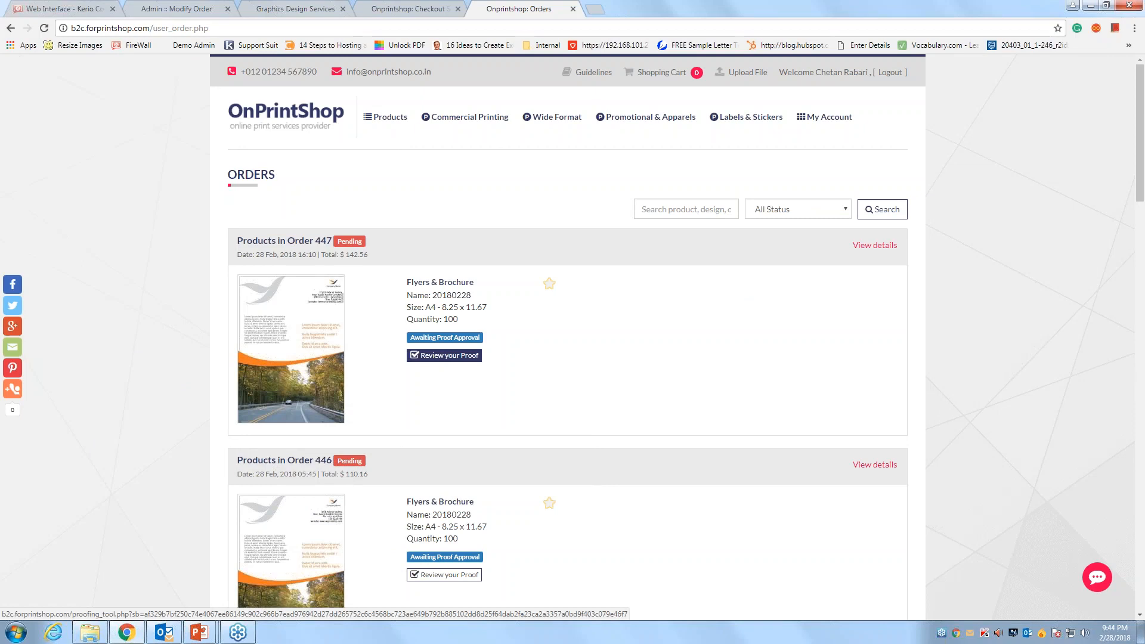
# Open the newest order's proof for review, look over its second page and return to the first
pyautogui.click(444, 355)
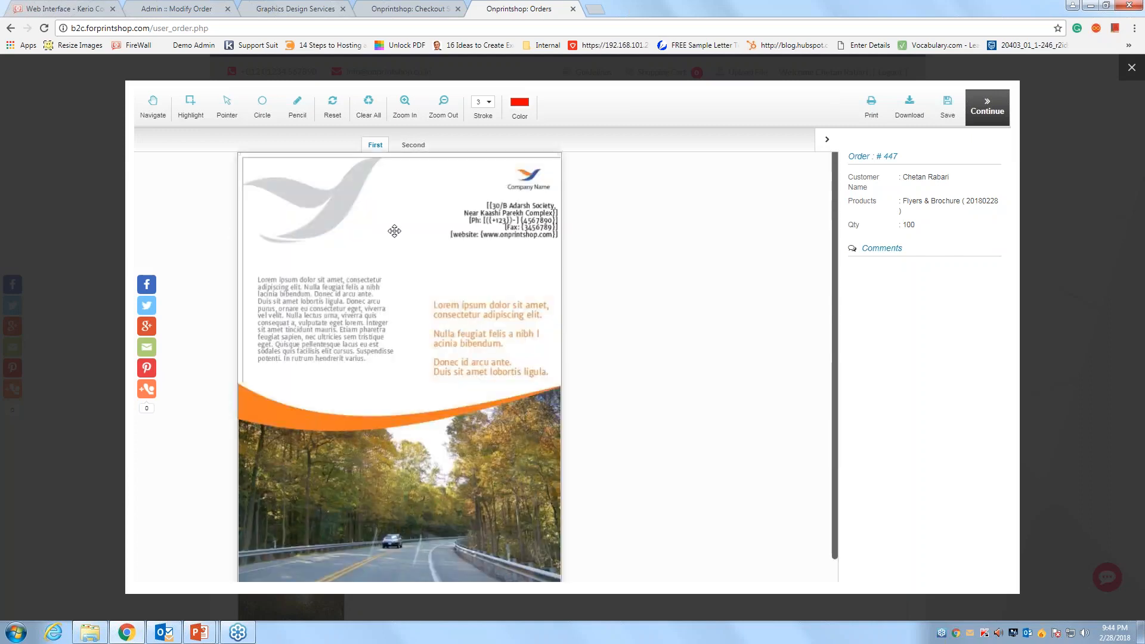
pyautogui.scroll(-1, 396, 286)
pyautogui.scroll(1, 467, 340)
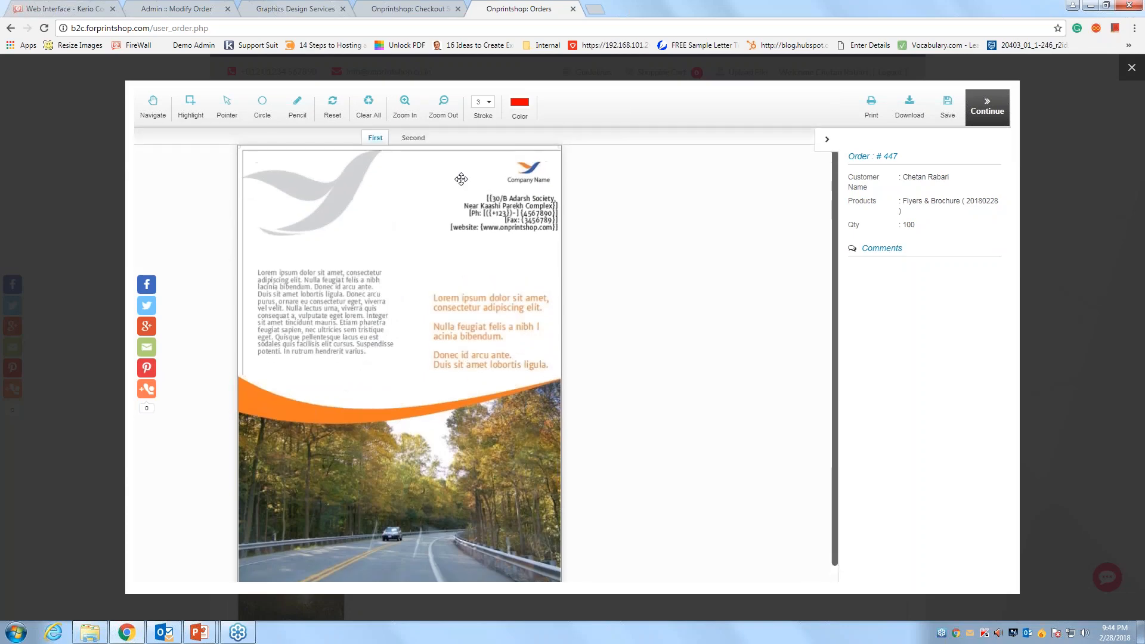
pyautogui.click(420, 149)
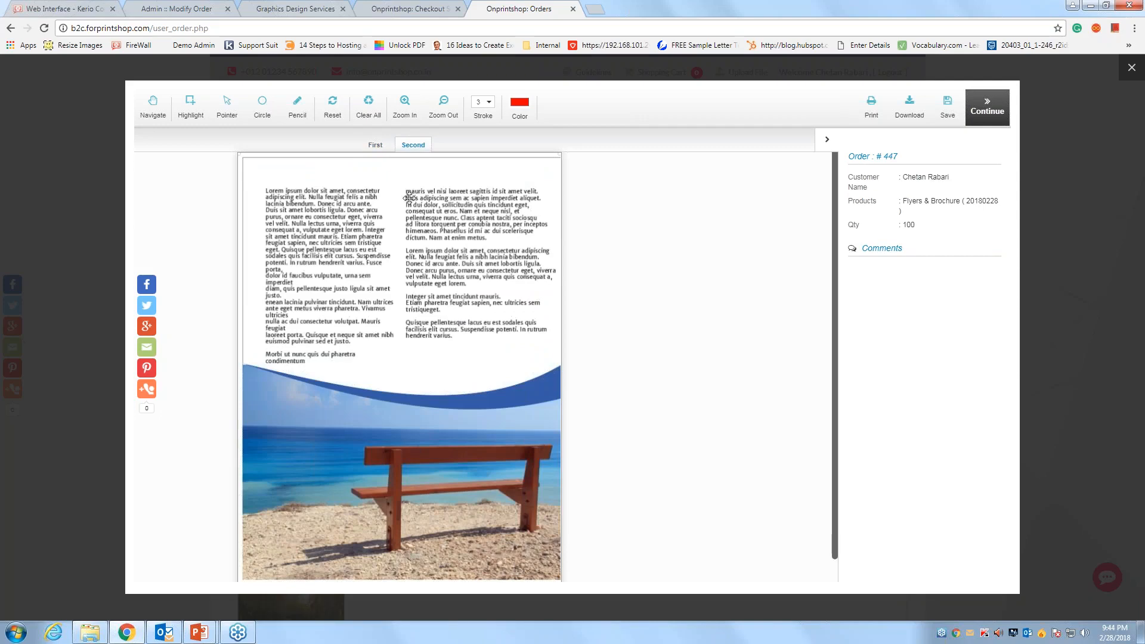
pyautogui.click(377, 152)
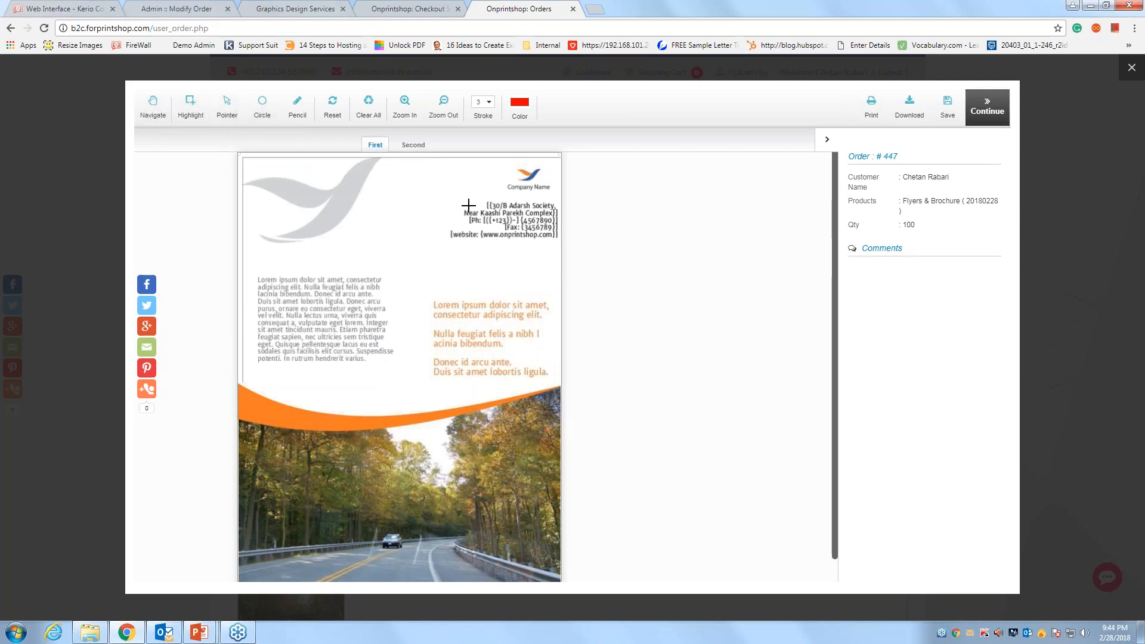
# Highlight the contact details block on the first page and save the comment "I really don't like this format, please change it."
pyautogui.moveTo(431, 191); pyautogui.dragTo(563, 248)
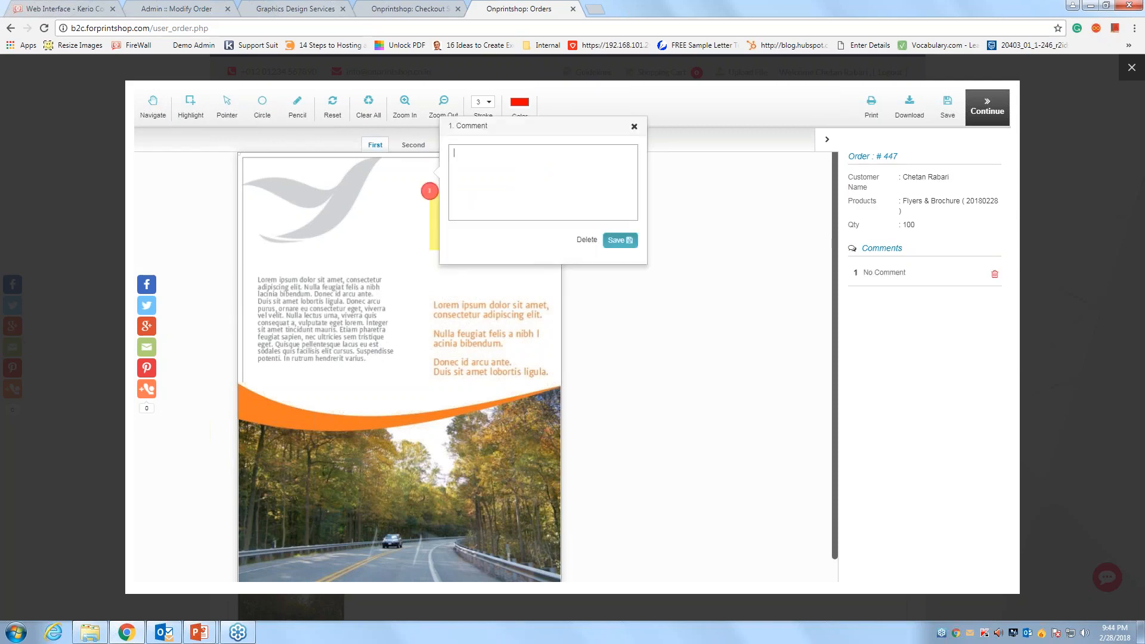
pyautogui.write('I')
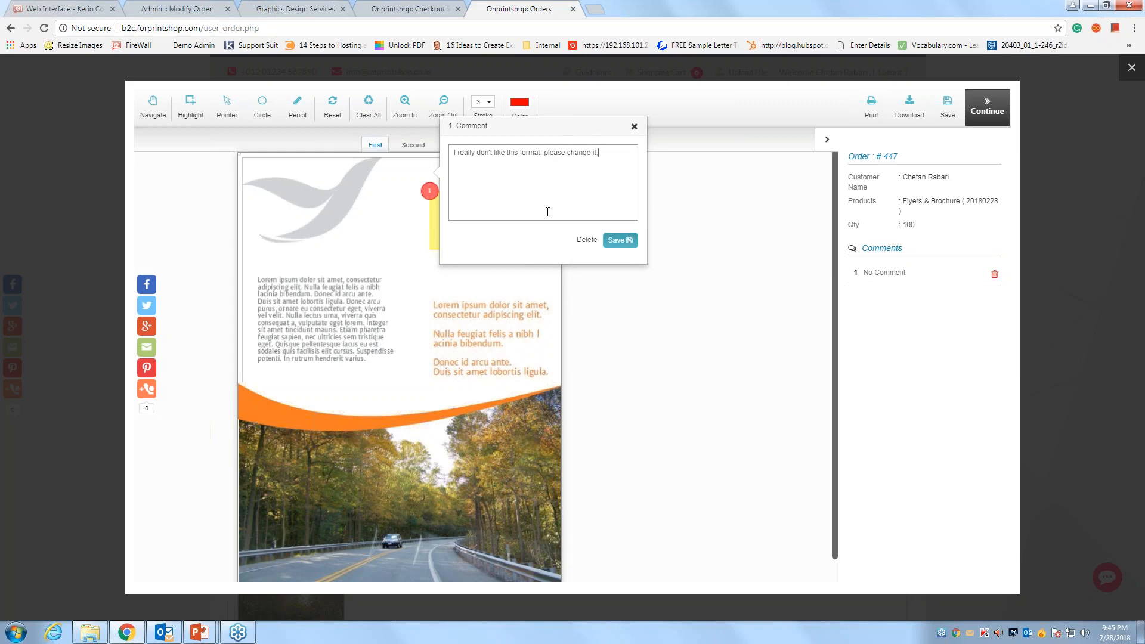
pyautogui.click(620, 240)
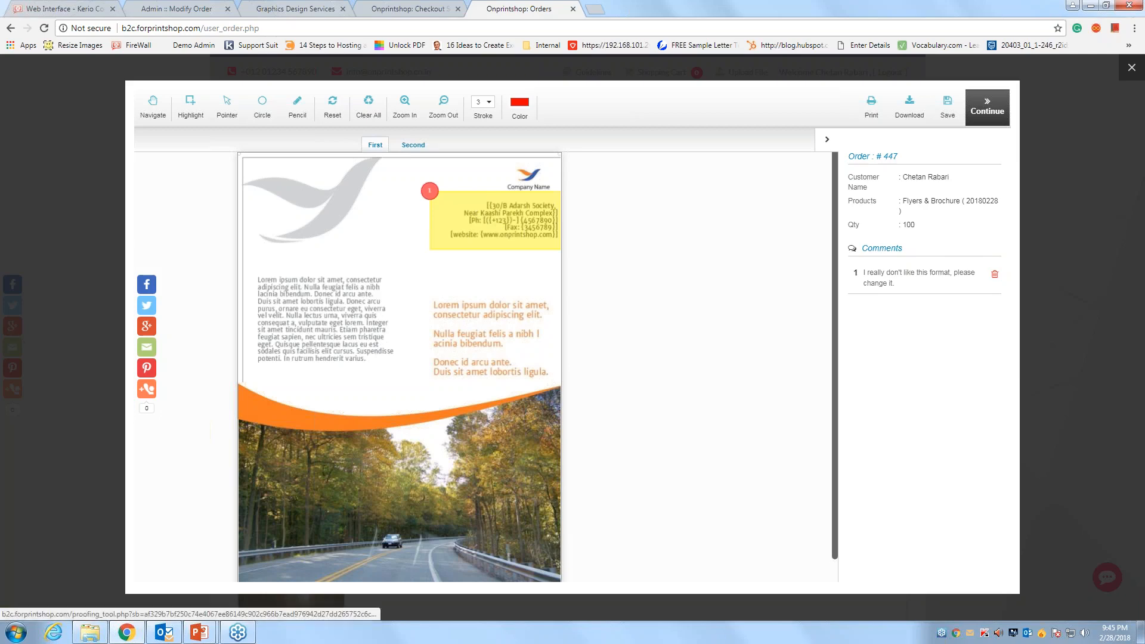
# Circle the two-column text on the proof's second page and save the comment "Please decrease the size by 1 point."
pyautogui.click(414, 145)
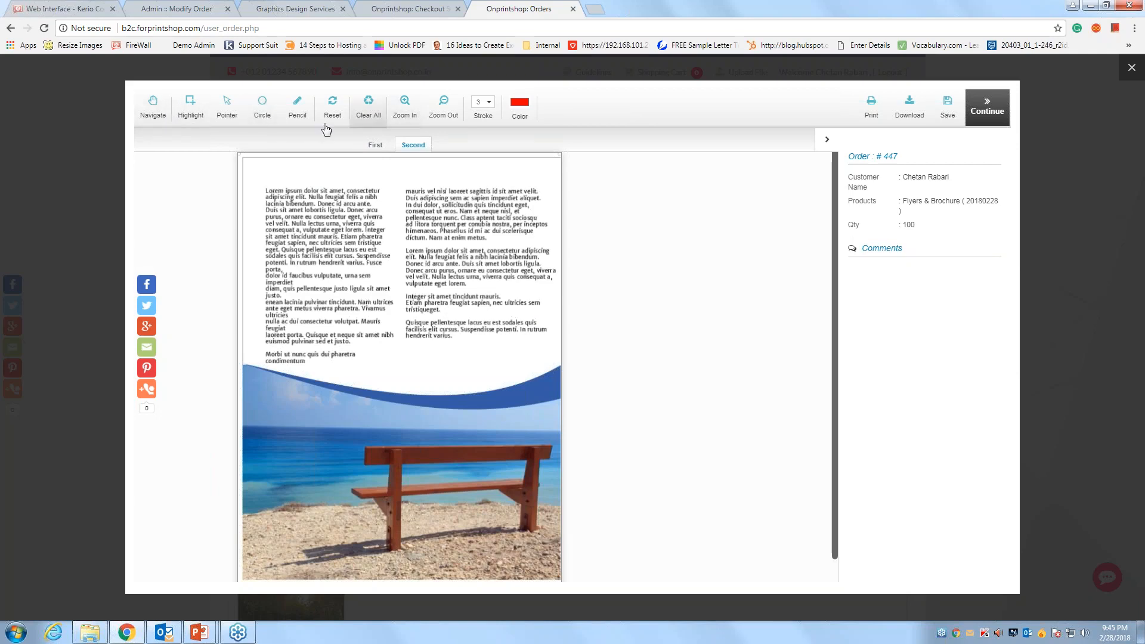
pyautogui.click(262, 111)
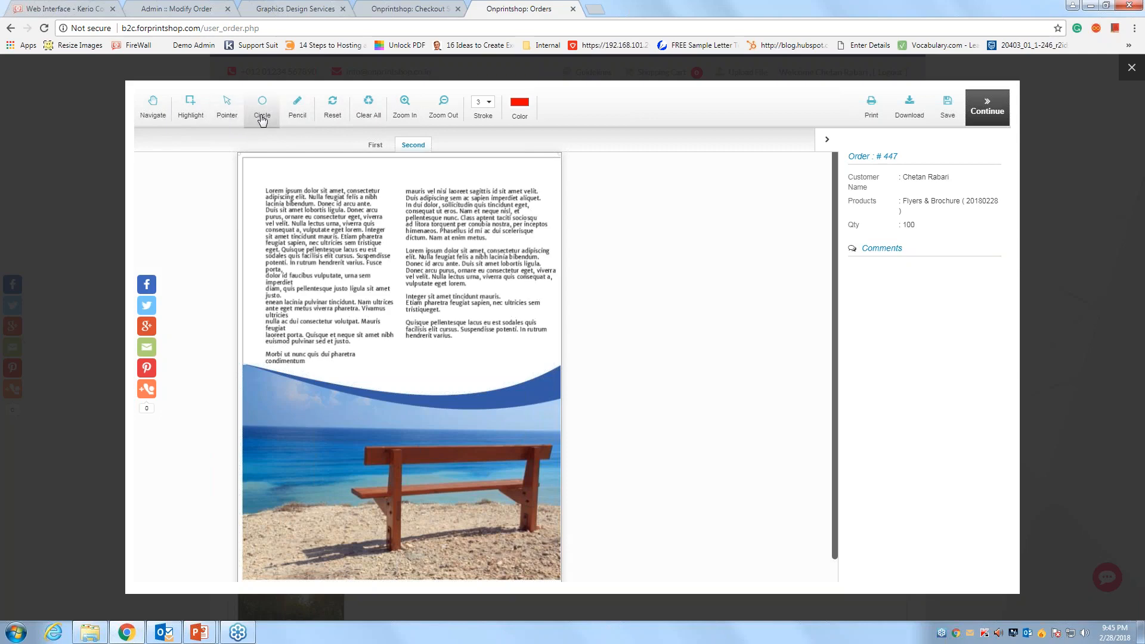
pyautogui.moveTo(258, 179)
pyautogui.mouseDown()
pyautogui.moveTo(507, 281)
pyautogui.moveTo(543, 304)
pyautogui.moveTo(544, 322)
pyautogui.mouseUp()
pyautogui.write('ease decras')
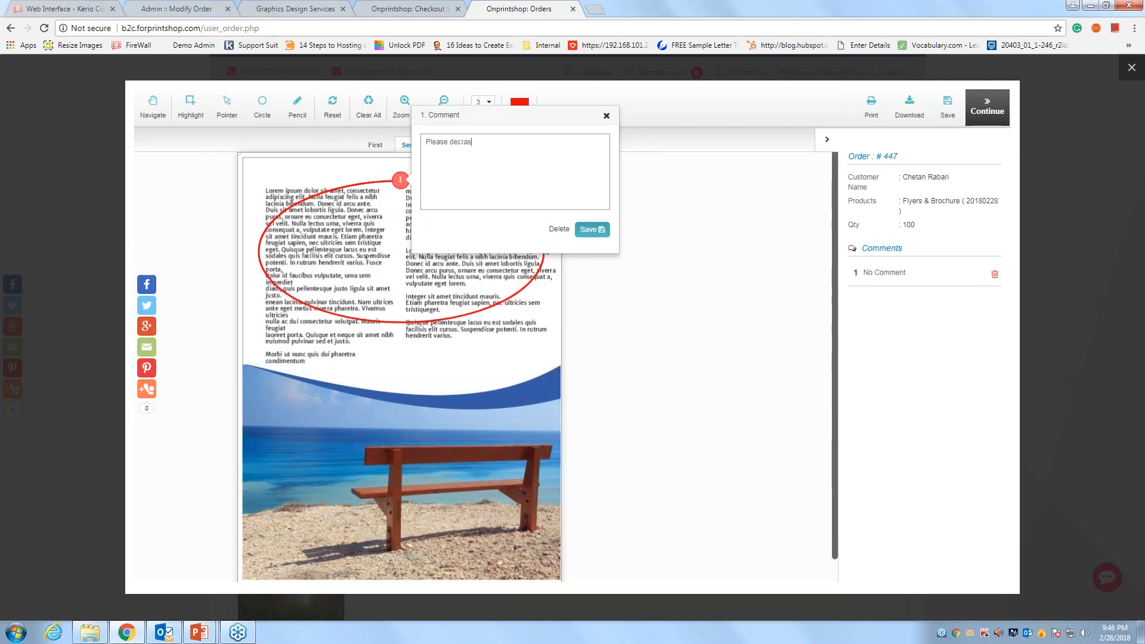
pyautogui.press('BackSpace')
pyautogui.write('ease the size by 1 pointr')
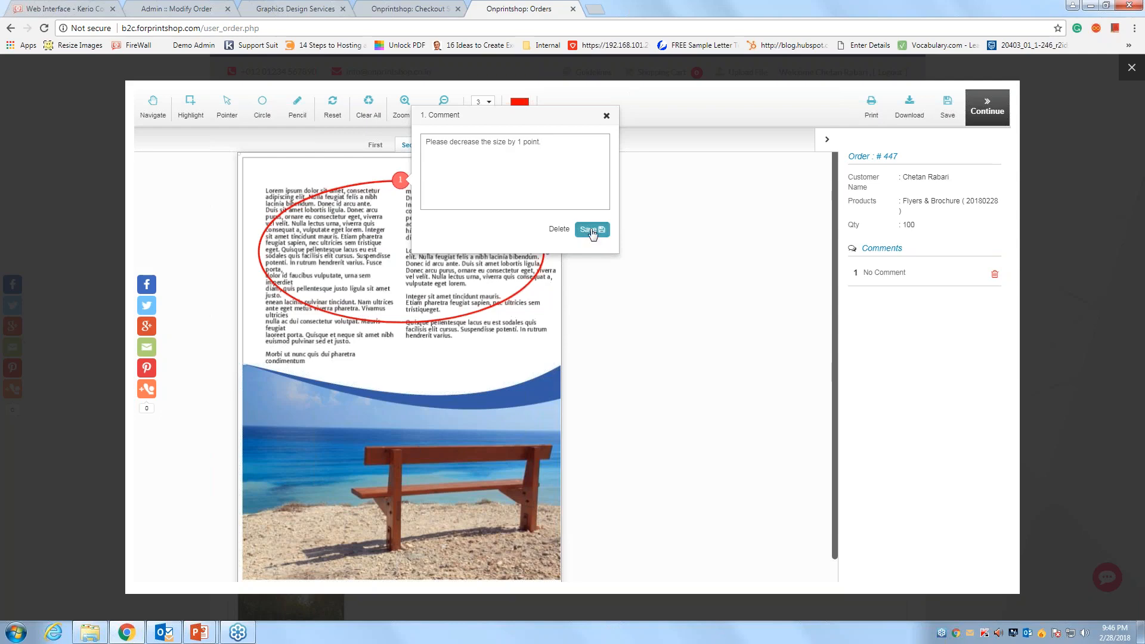
pyautogui.click(592, 229)
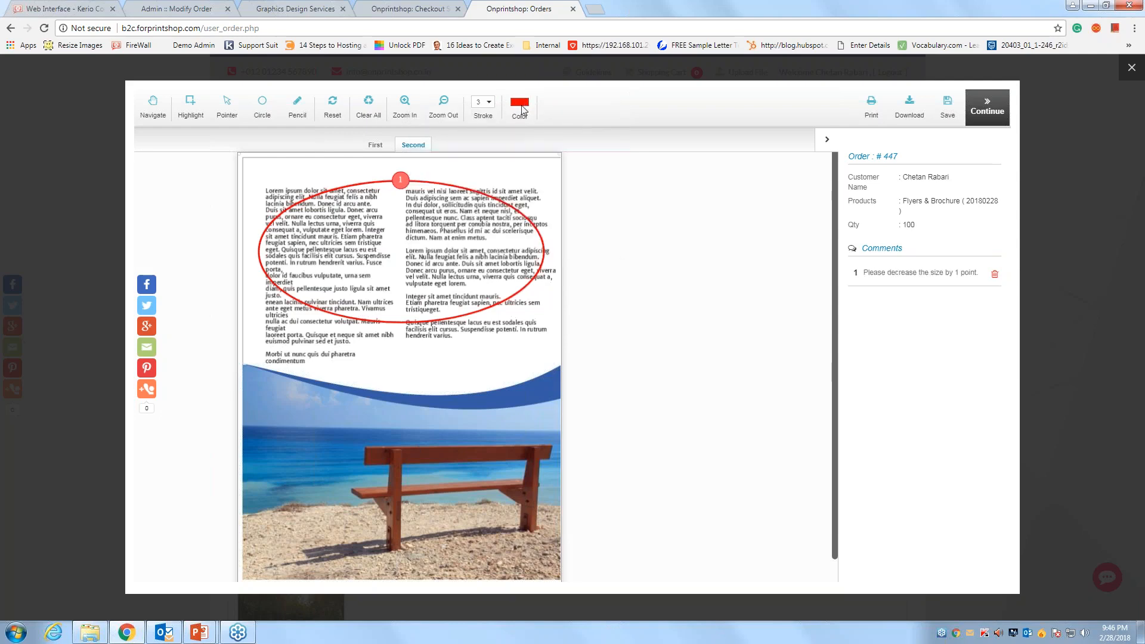
# View the stroke and colour options available for proof annotations
pyautogui.click(493, 106)
pyautogui.click(528, 107)
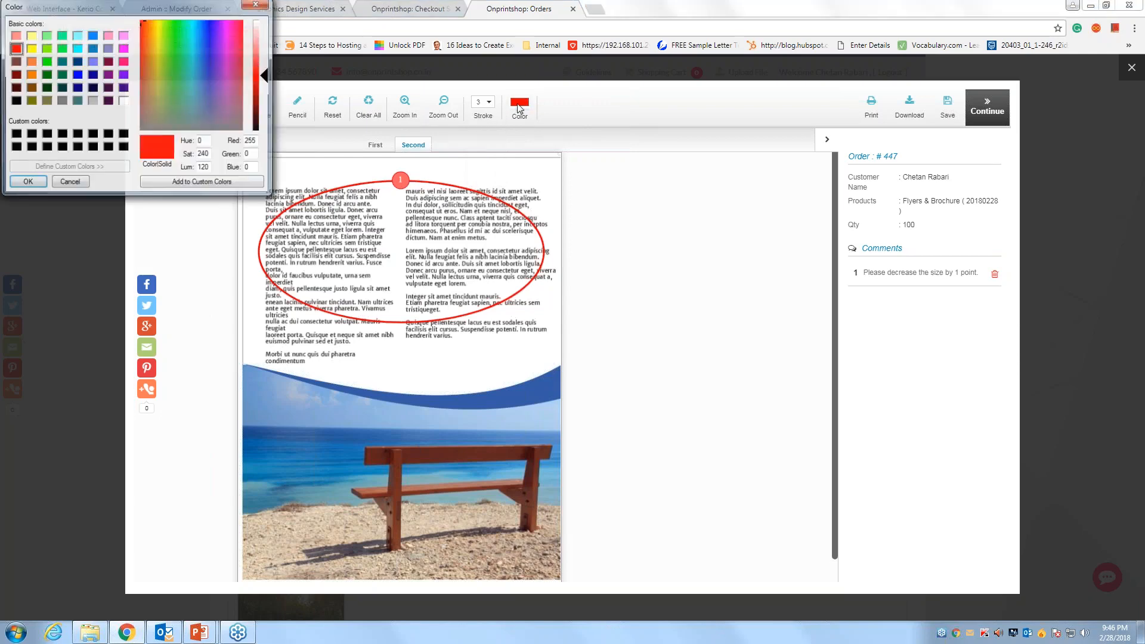
pyautogui.click(258, 4)
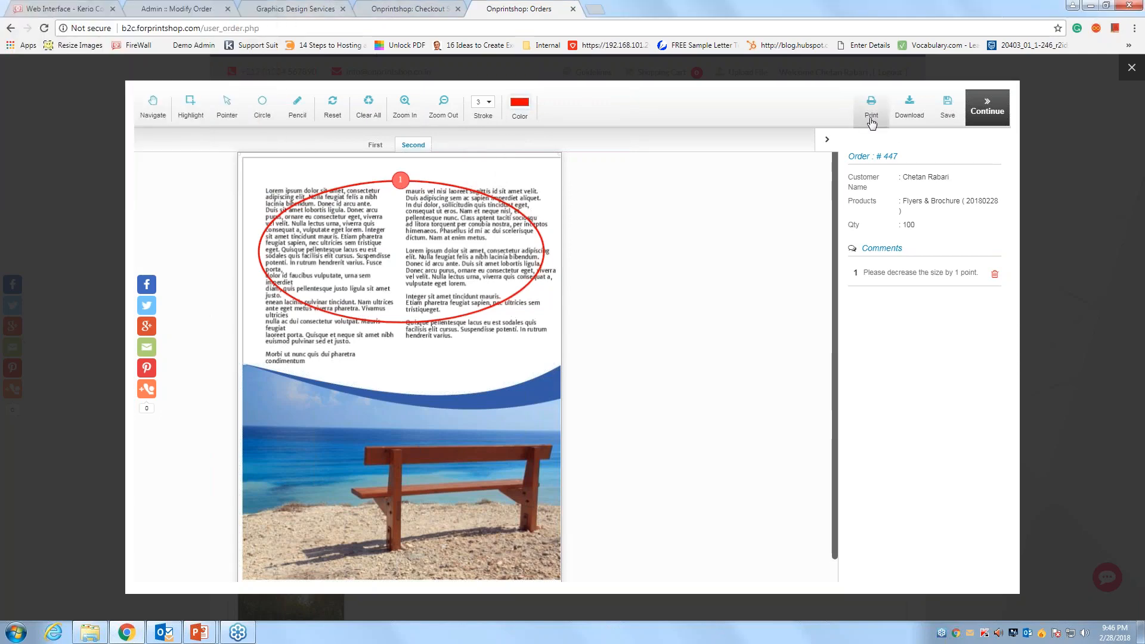
# Download the proof from its first page as a zip archive, then open and close the archive to check it
pyautogui.click(380, 149)
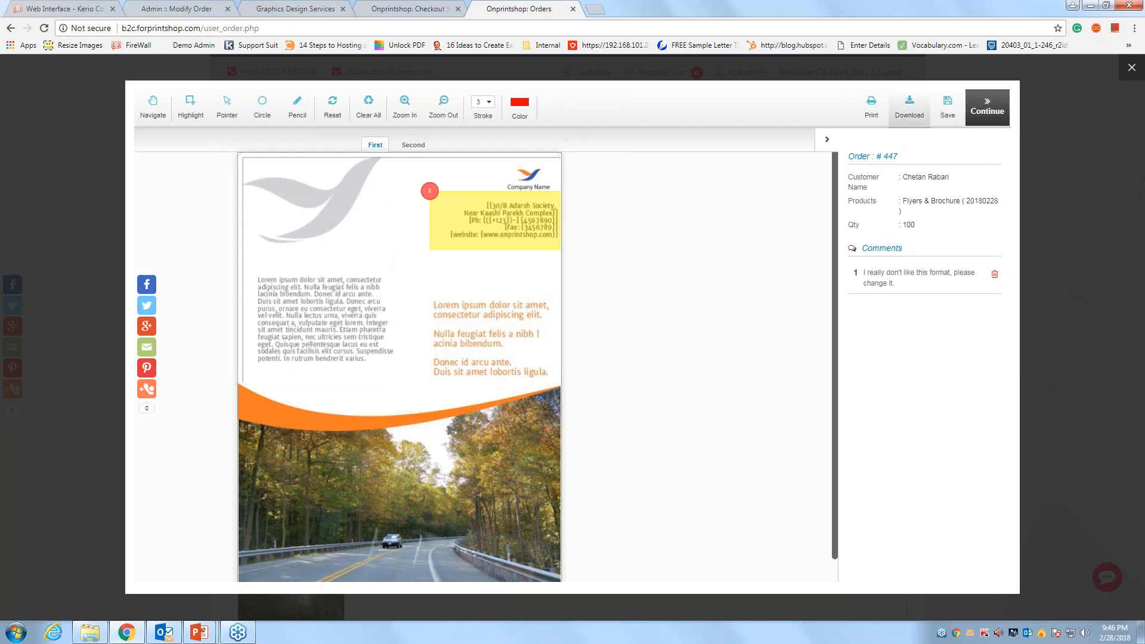
pyautogui.click(909, 108)
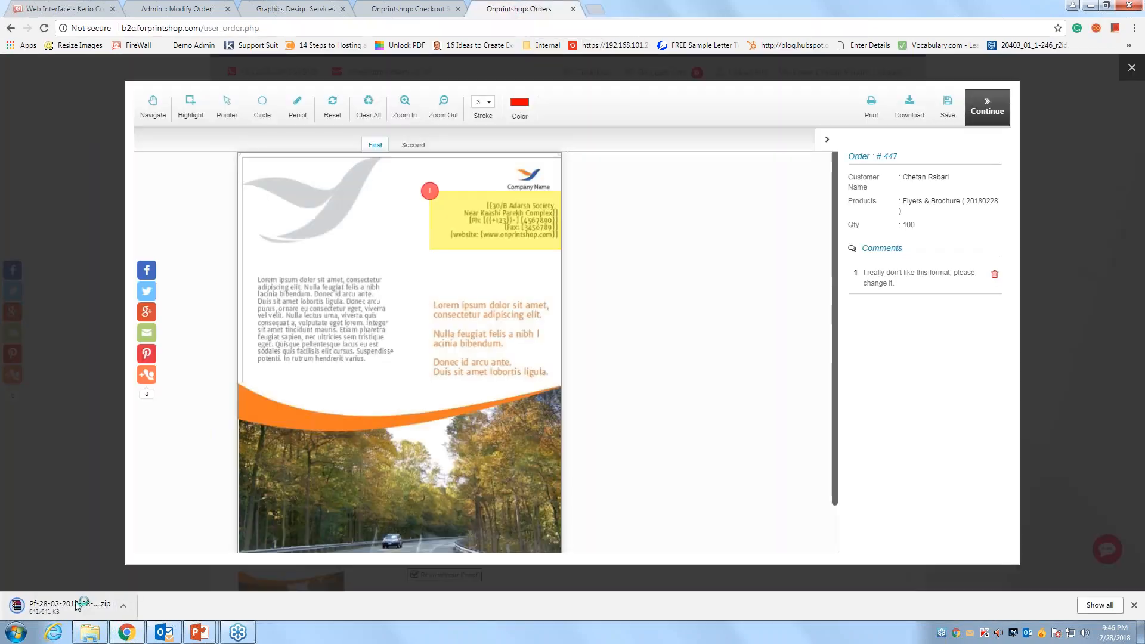
pyautogui.click(76, 606)
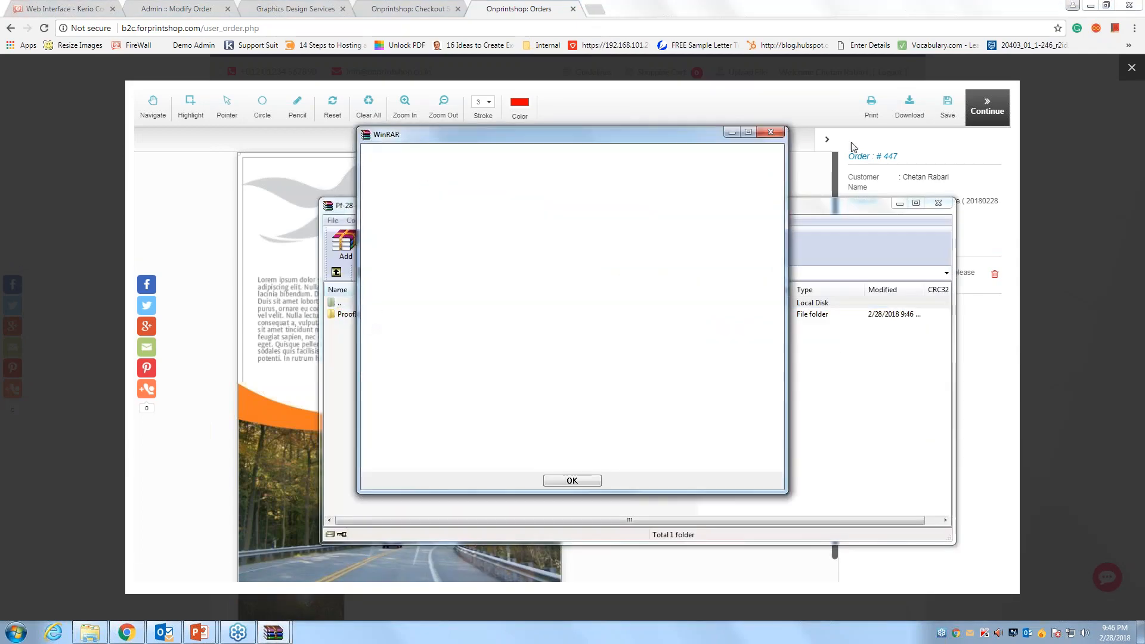
pyautogui.click(779, 133)
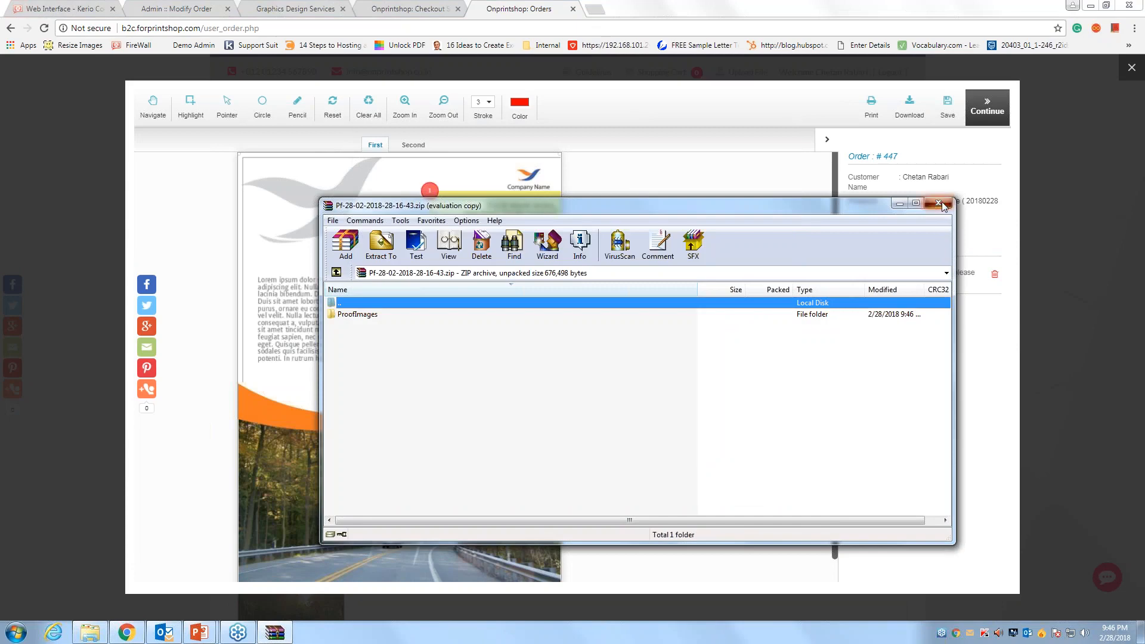
pyautogui.click(939, 204)
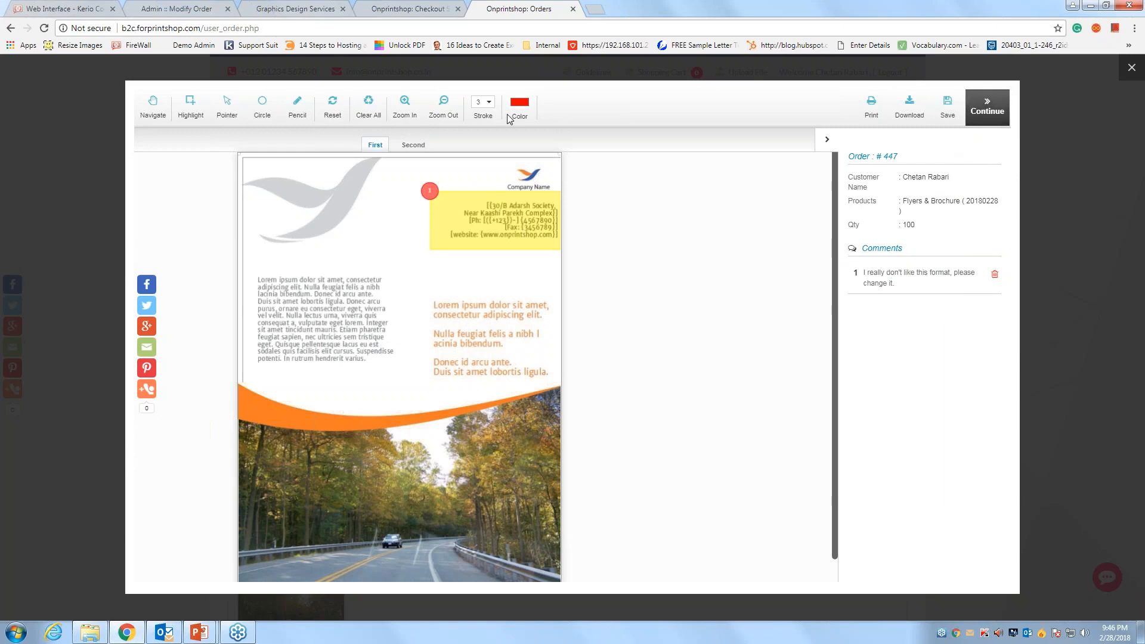
# Submit the proof review with the action "Make Changes & Send New Proof"
pyautogui.click(988, 109)
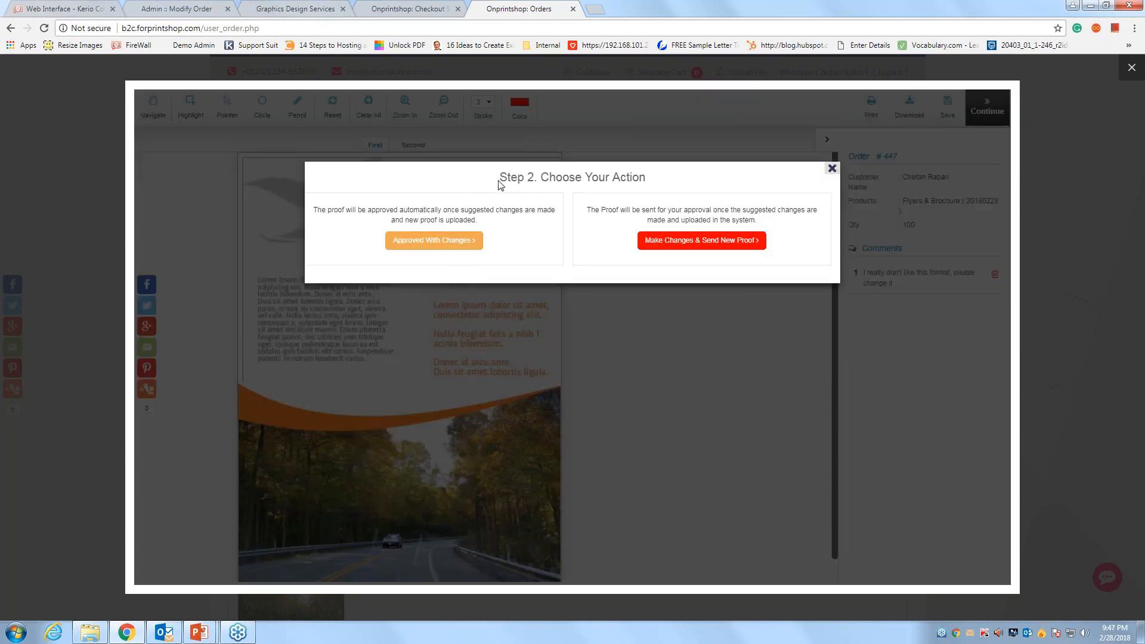
pyautogui.moveTo(499, 179); pyautogui.dragTo(666, 177)
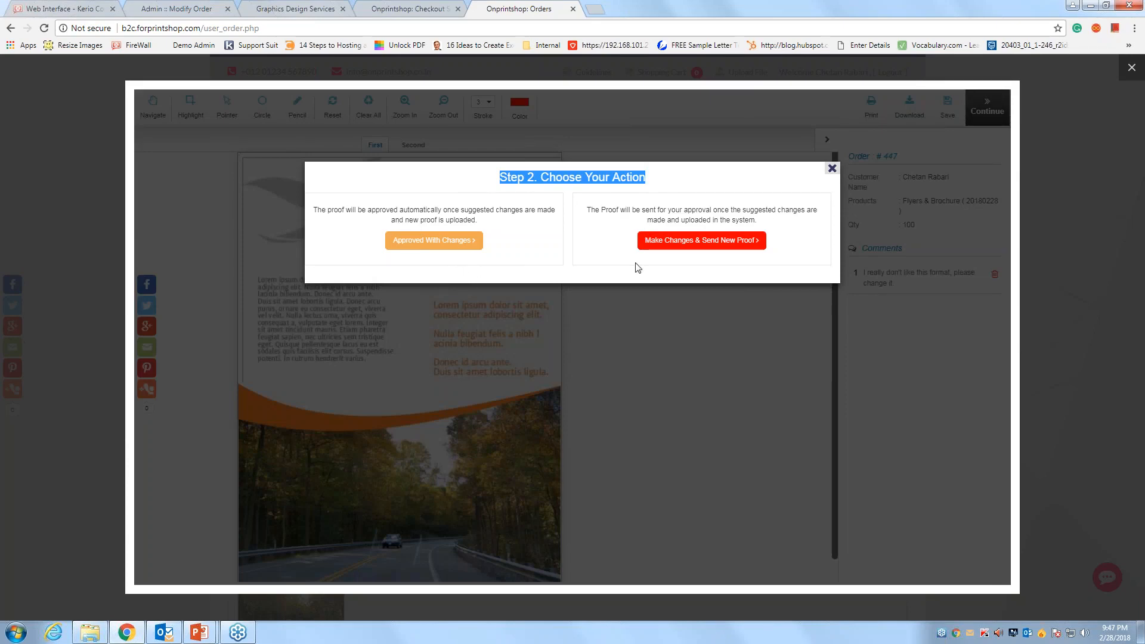
pyautogui.click(667, 249)
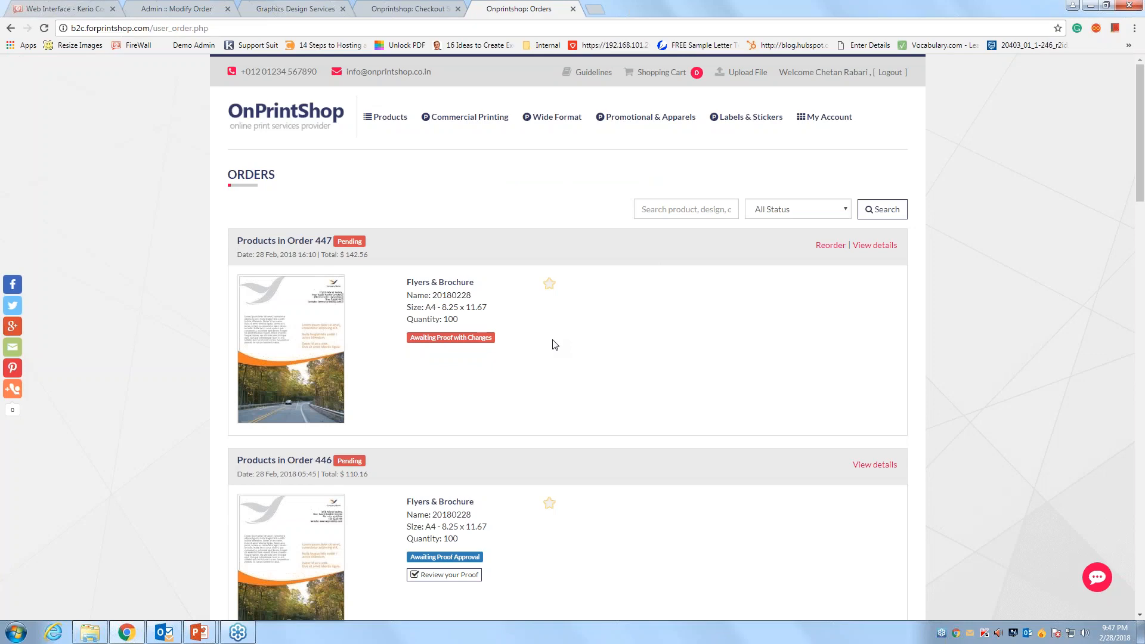
# Reload the order's Modify Order page in the admin and open the customer's proof comments
pyautogui.click(197, 8)
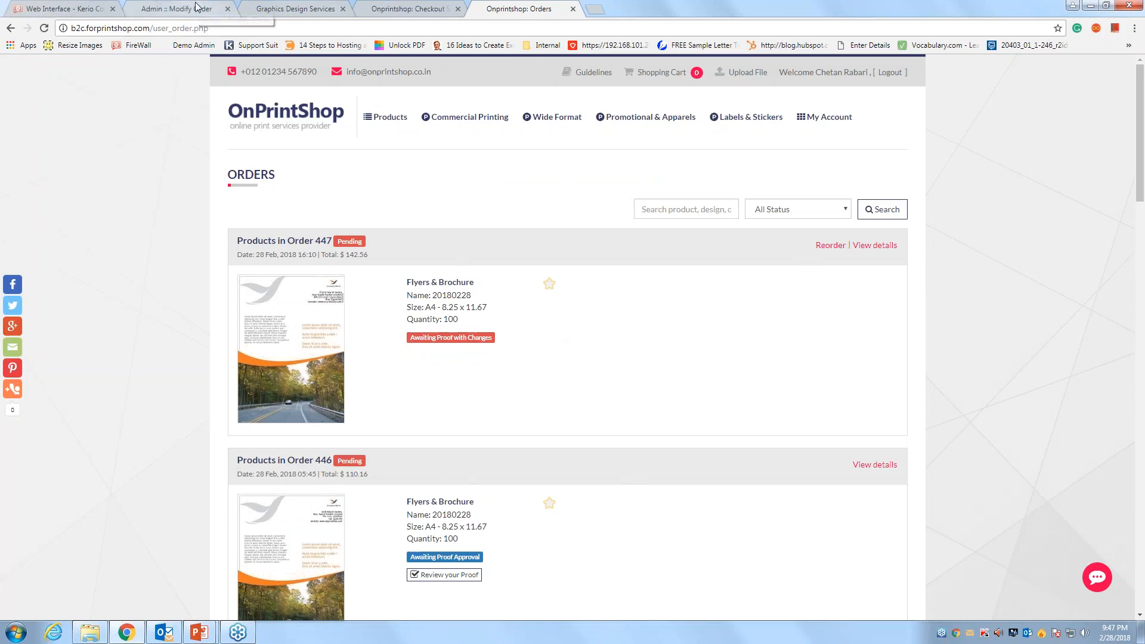
pyautogui.rightClick(308, 187)
pyautogui.click(350, 220)
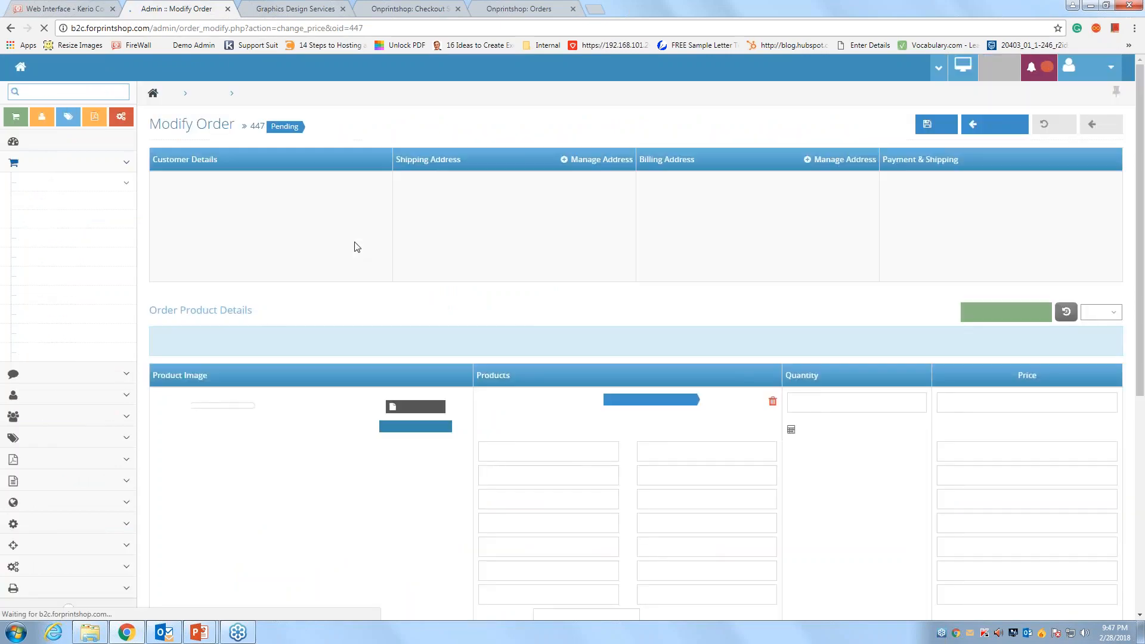
pyautogui.click(416, 430)
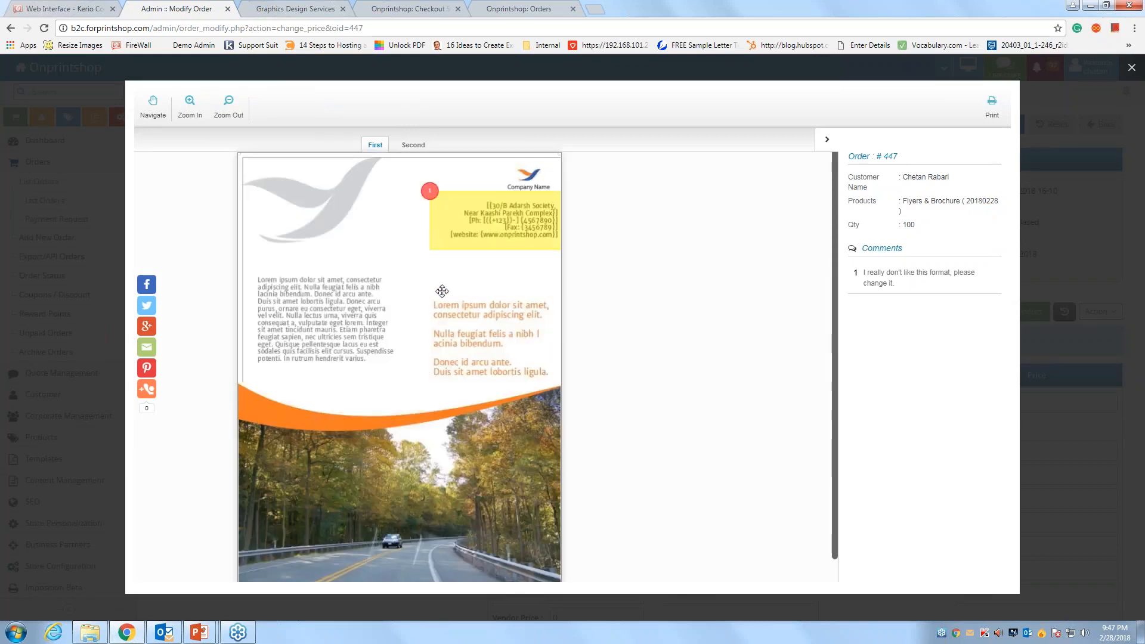
# Read the customer's comment attached to the highlighted contact details on the proof's first page
pyautogui.click(432, 200)
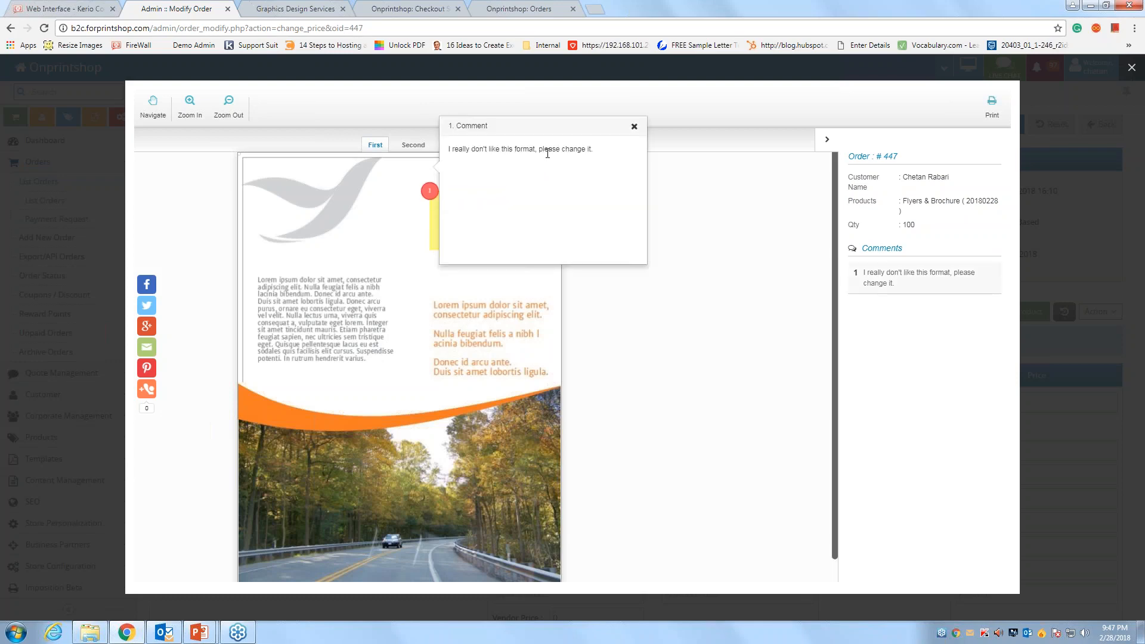
pyautogui.click(634, 126)
pyautogui.scroll(-1, 419, 390)
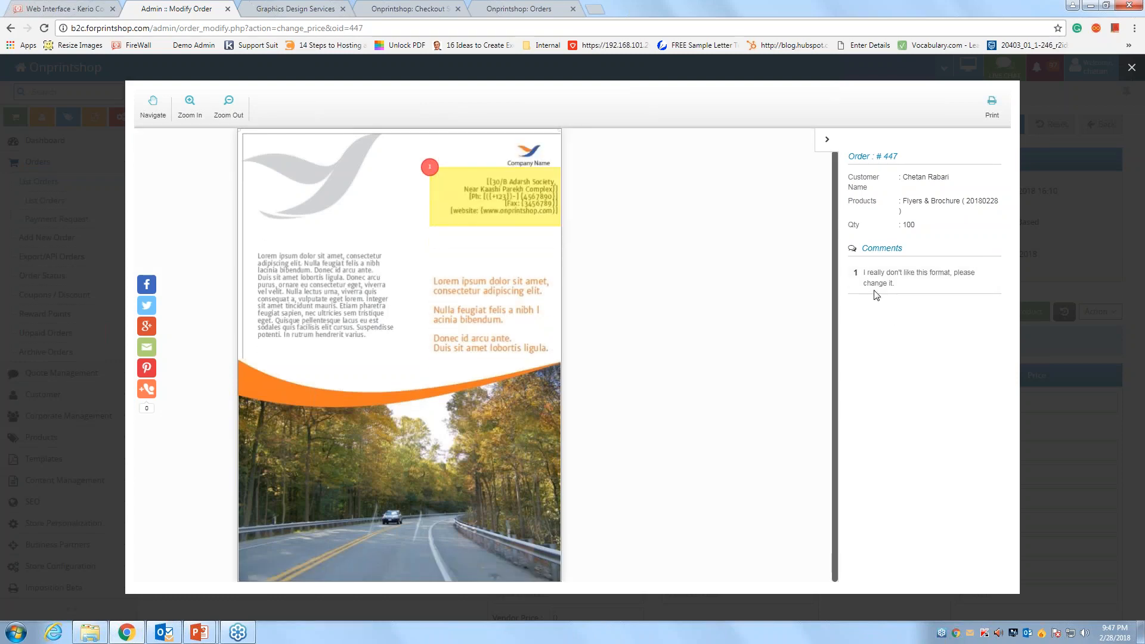
pyautogui.scroll(1, 437, 171)
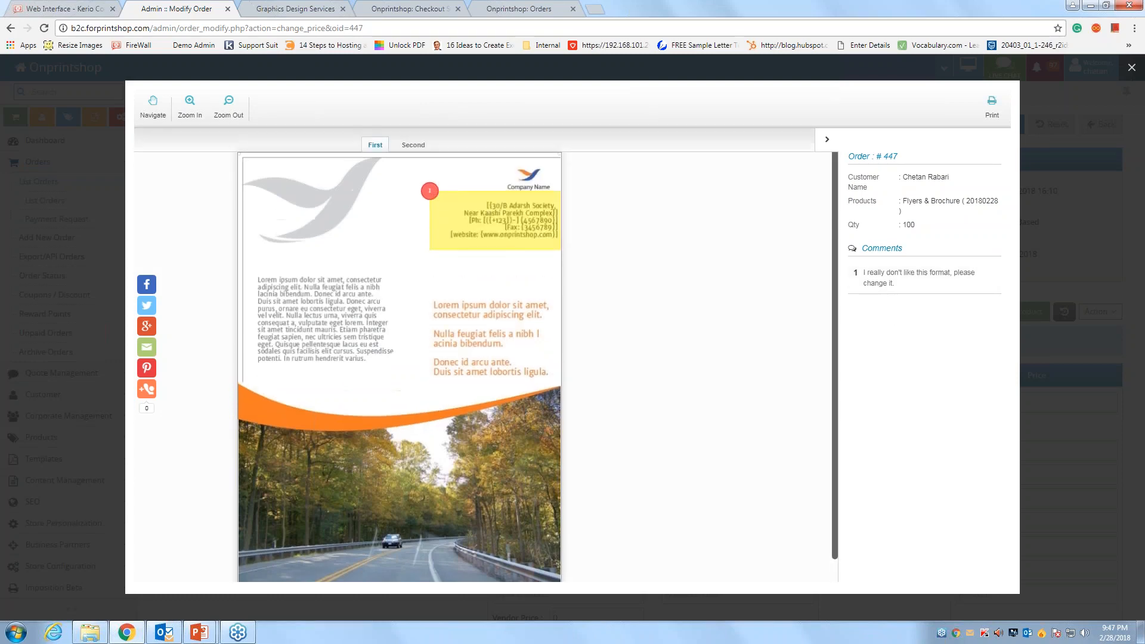
# Read the comment on the circled text of the second page, return to the first page and close the proof viewer
pyautogui.click(413, 145)
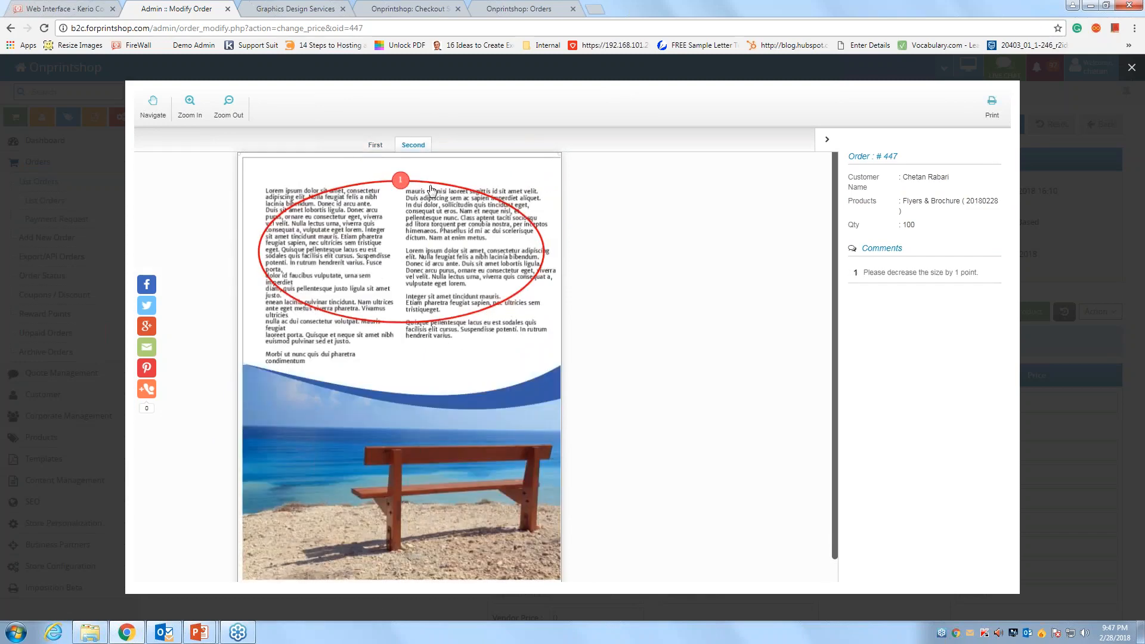
pyautogui.moveTo(865, 275); pyautogui.dragTo(980, 275)
pyautogui.click(400, 181)
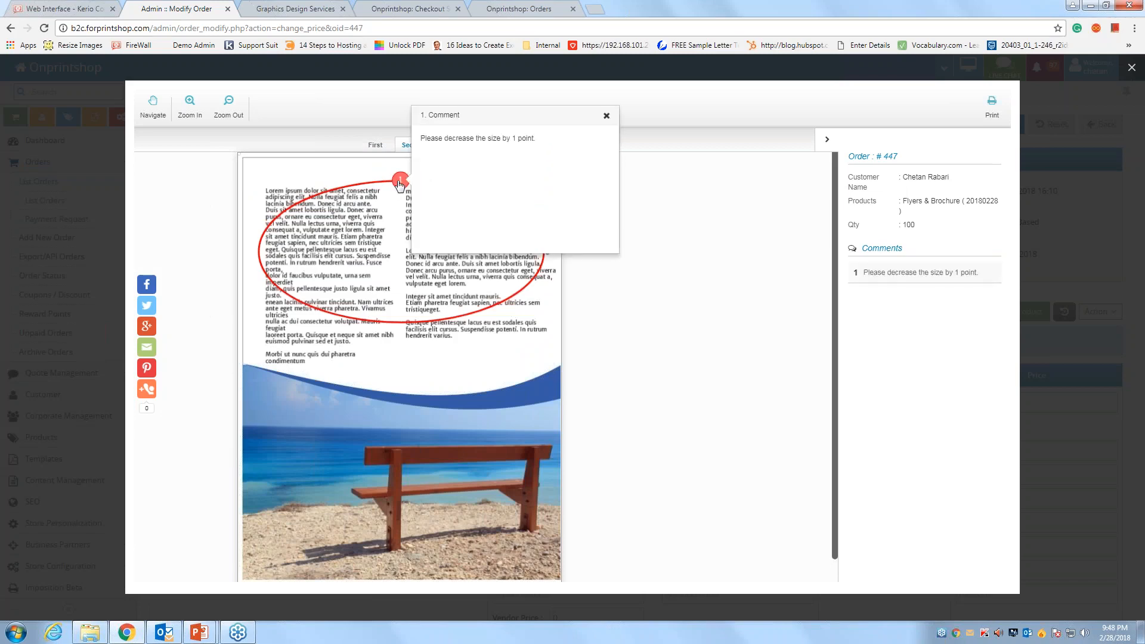
pyautogui.click(607, 119)
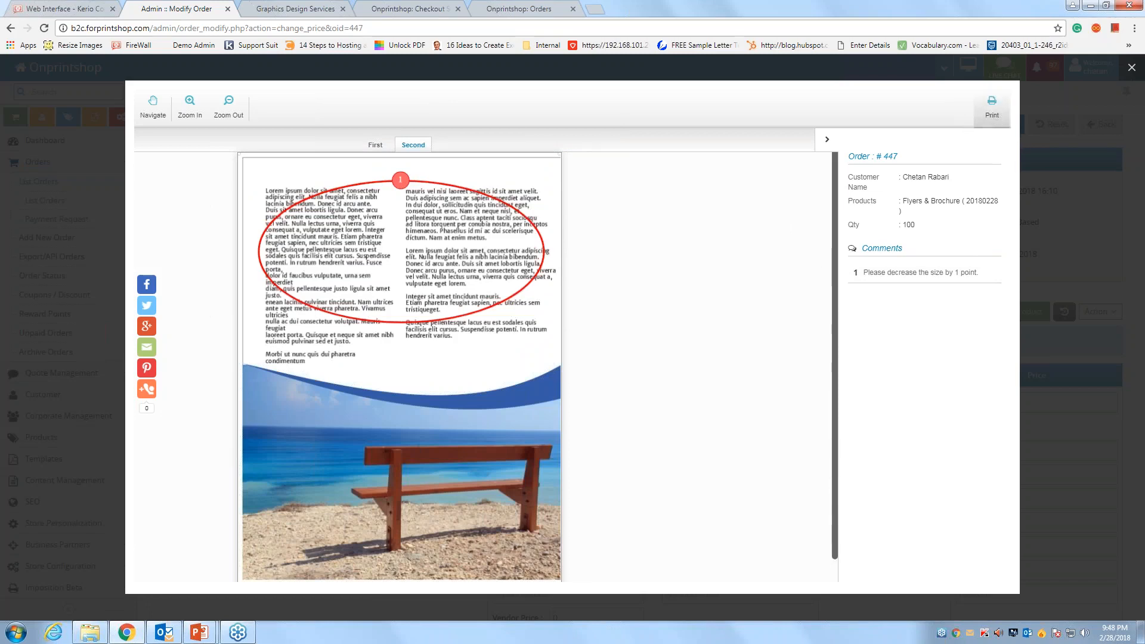
pyautogui.click(384, 144)
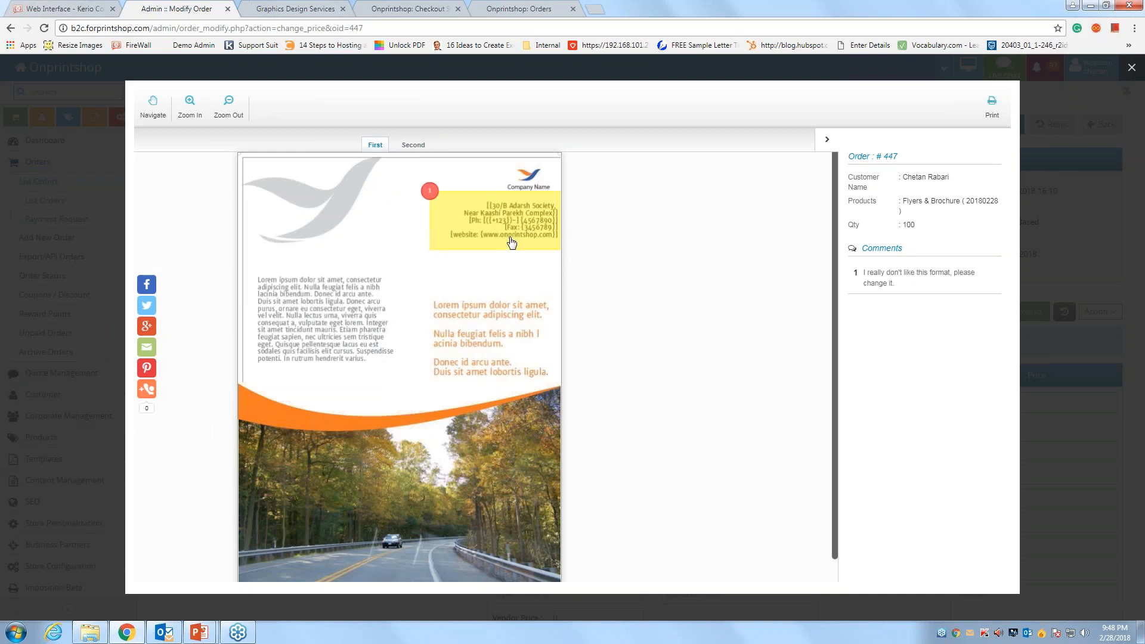
pyautogui.click(1072, 266)
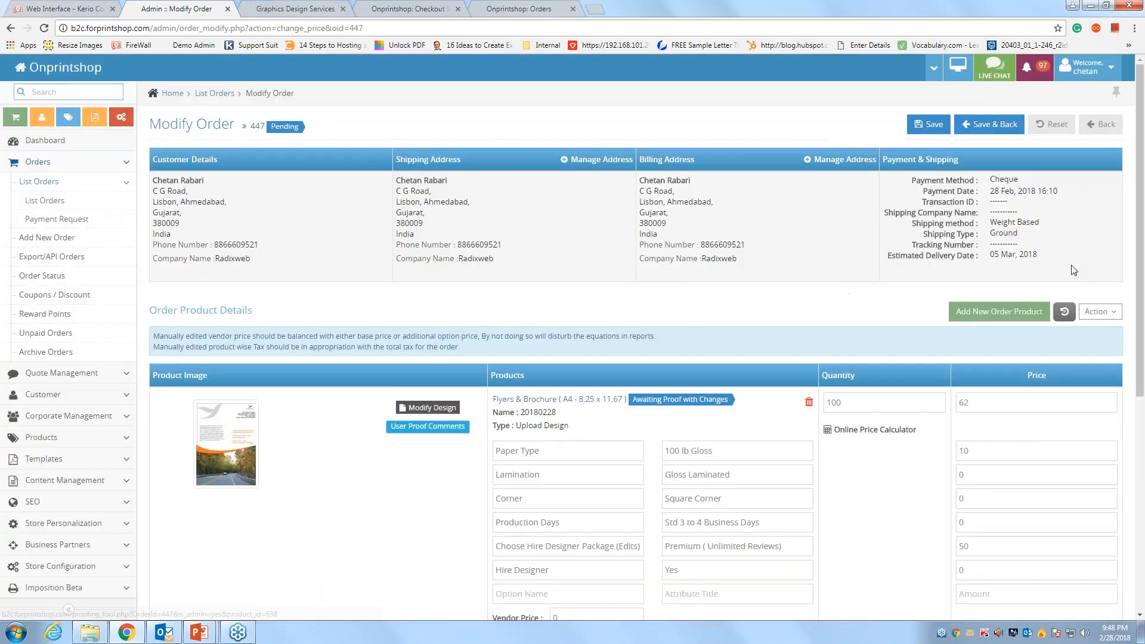
# Upload "Visual Proofing file 2.pdf" as the revised flyer design for the order's product
pyautogui.click(428, 408)
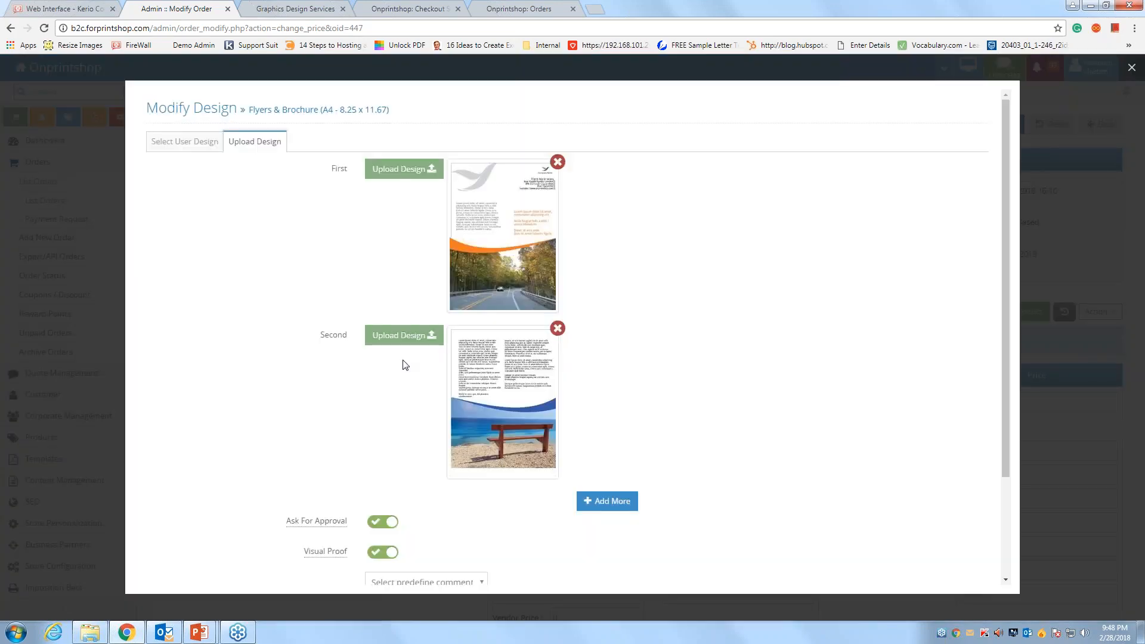
pyautogui.click(398, 169)
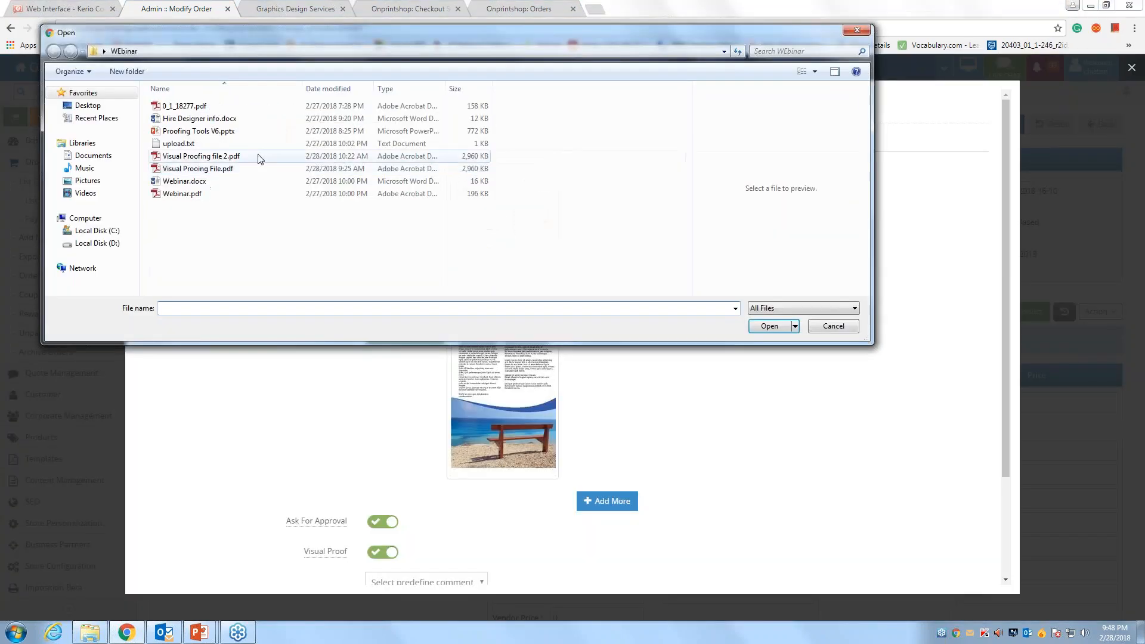
pyautogui.click(261, 158)
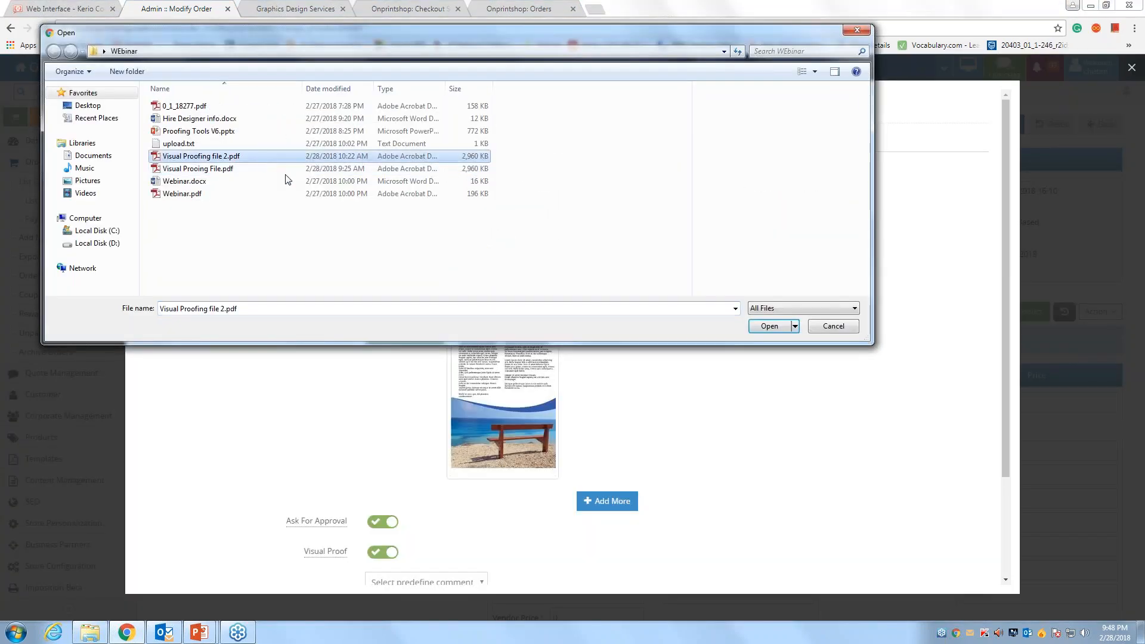
pyautogui.click(762, 328)
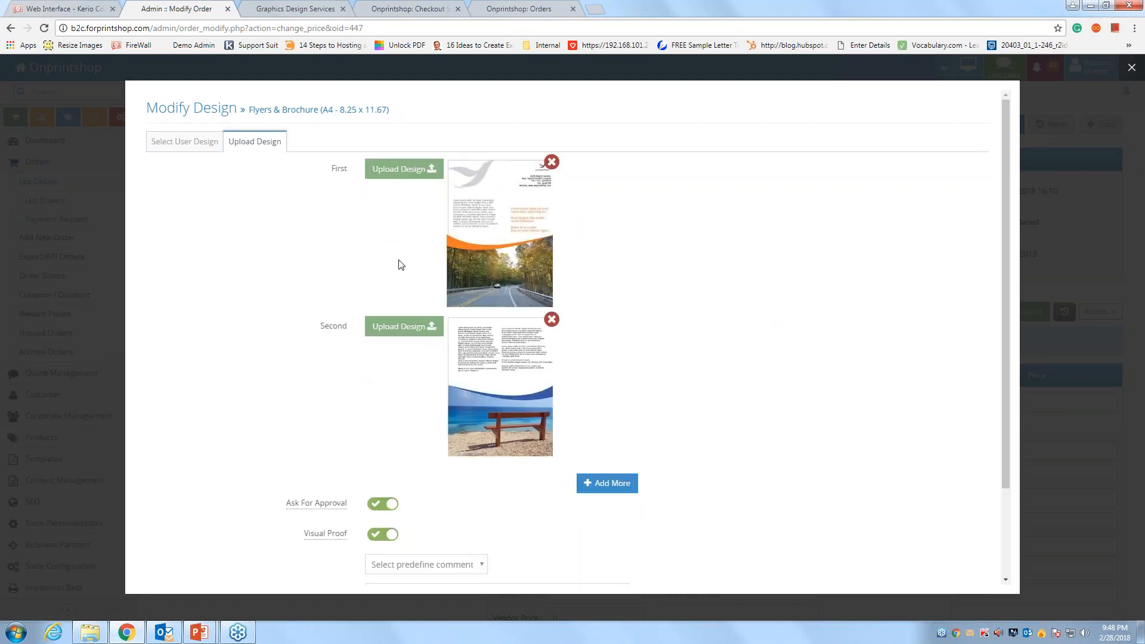
# Add the comment "changes made." to the revised design and save it with Ask For Approval, Visual Proof and customer notification on
pyautogui.scroll(-2, 358, 503)
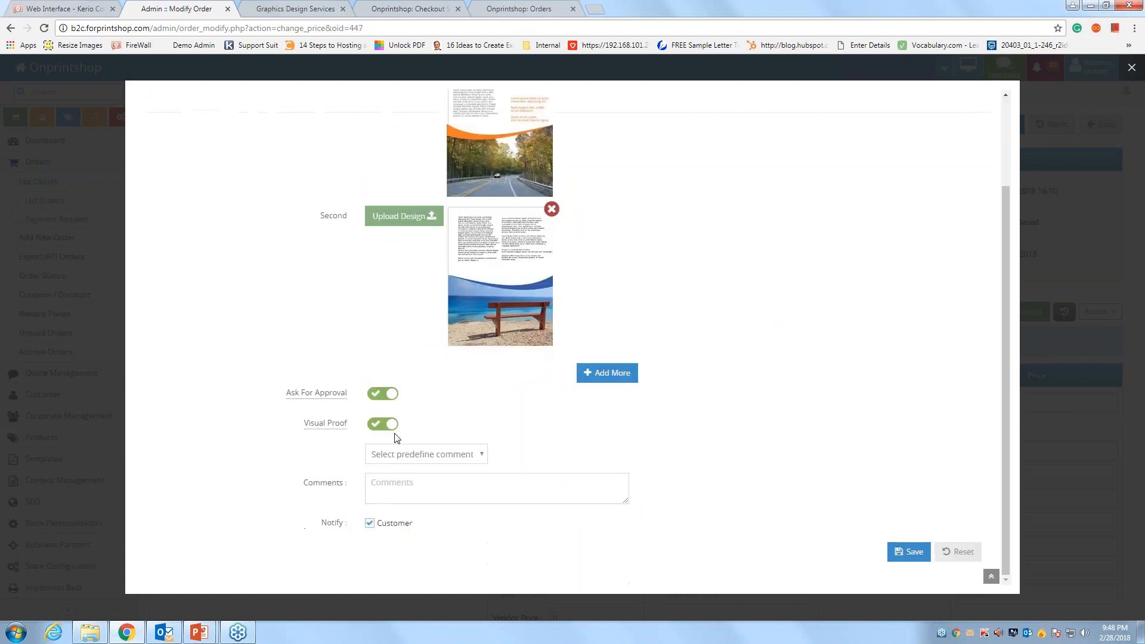
pyautogui.click(371, 483)
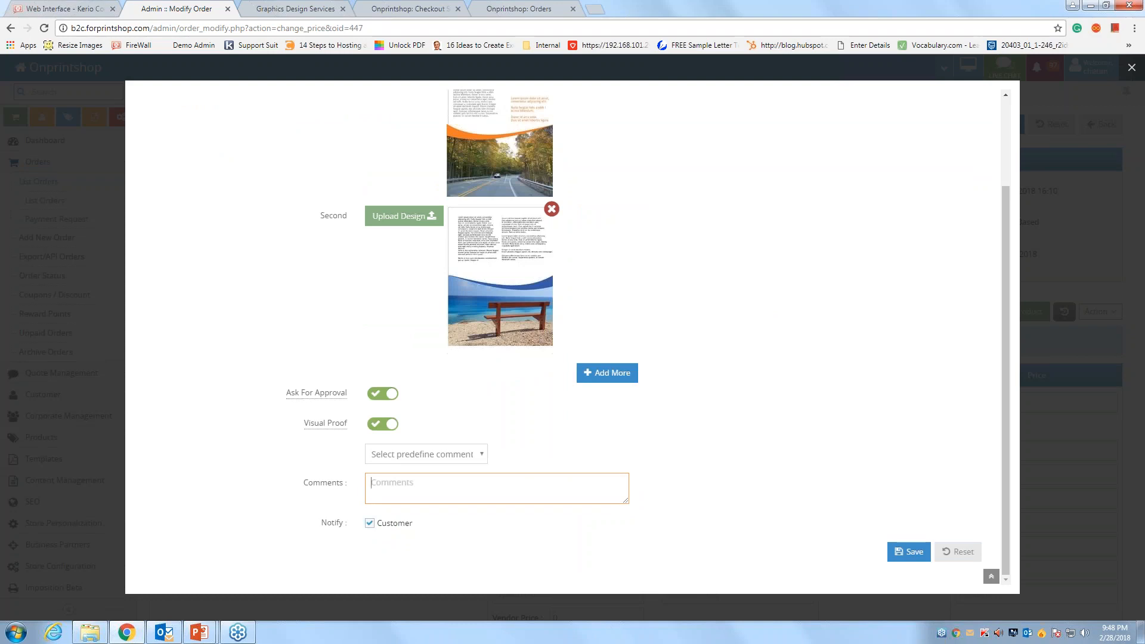
pyautogui.write('change')
pyautogui.write('s b')
pyautogui.write('ade')
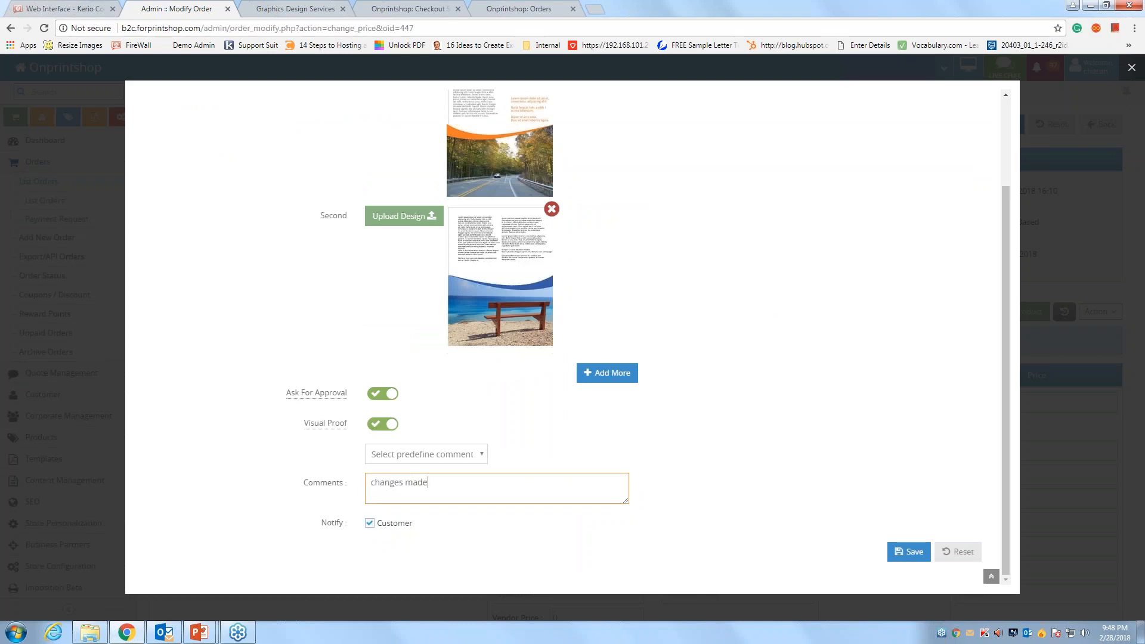
pyautogui.write('.')
pyautogui.scroll(3, 460, 349)
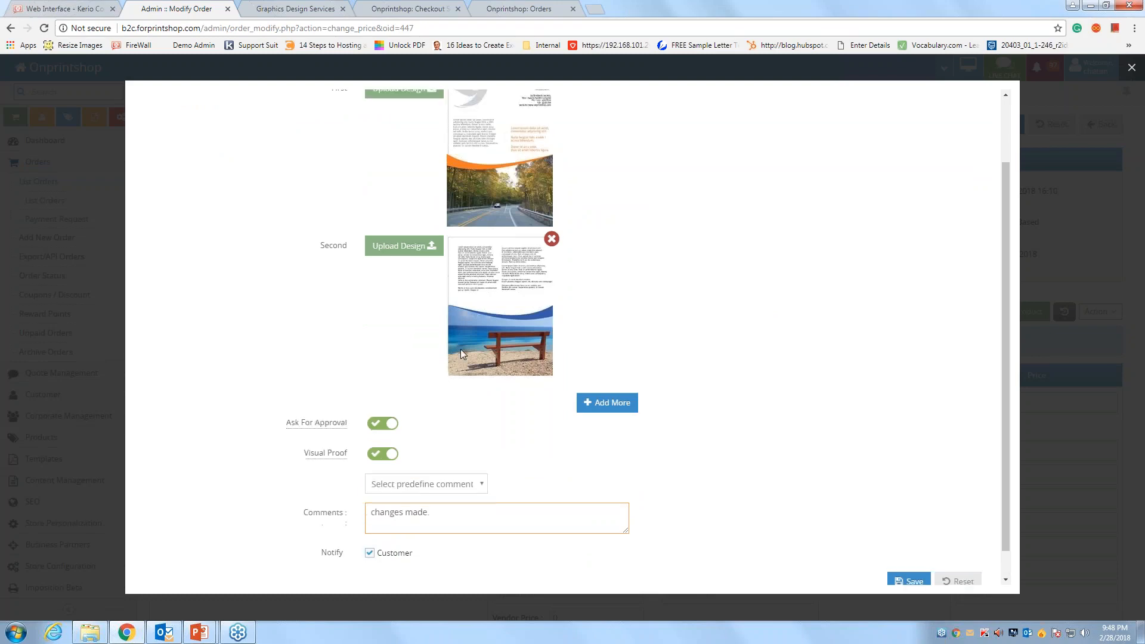
pyautogui.scroll(-3, 753, 434)
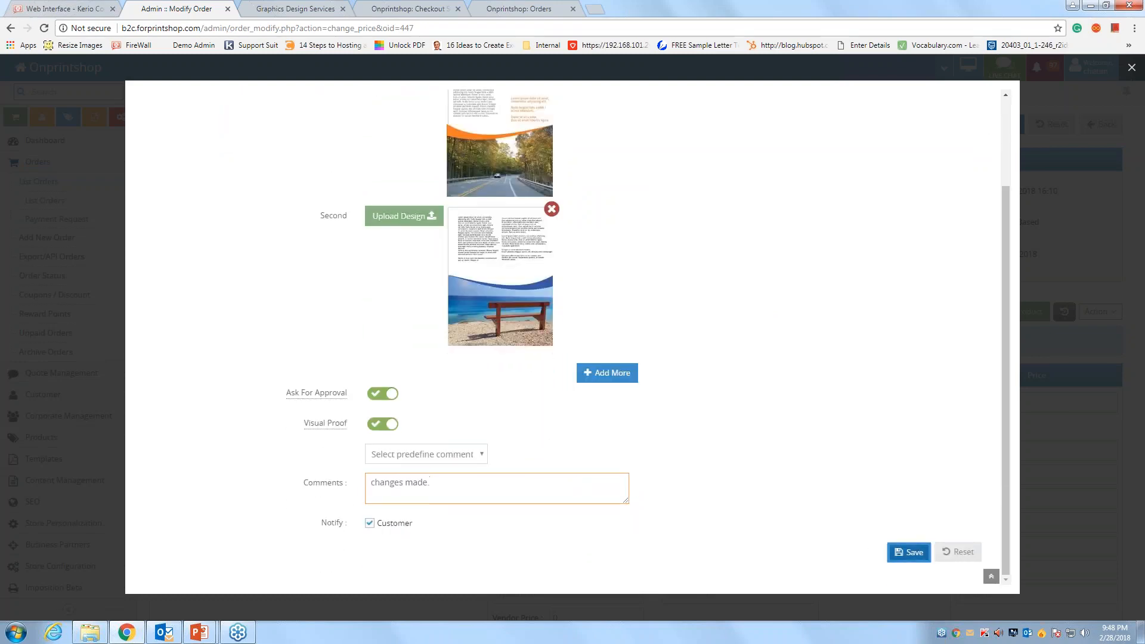
pyautogui.click(909, 552)
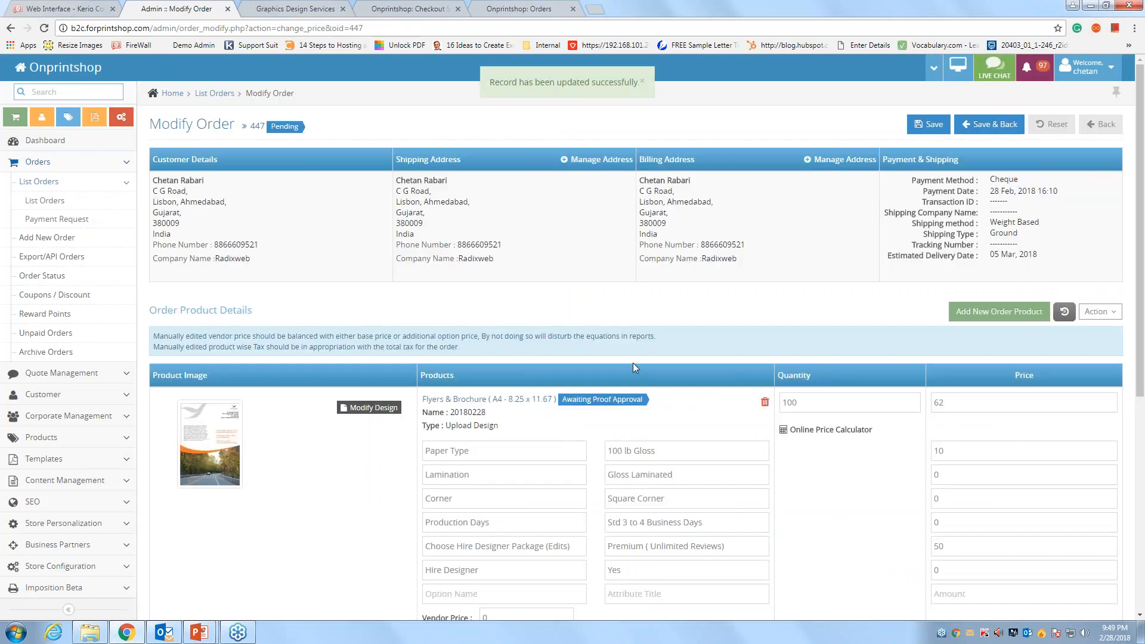
# Return to the storefront's orders page and reload it
pyautogui.click(323, 8)
pyautogui.click(444, 7)
pyautogui.click(494, 6)
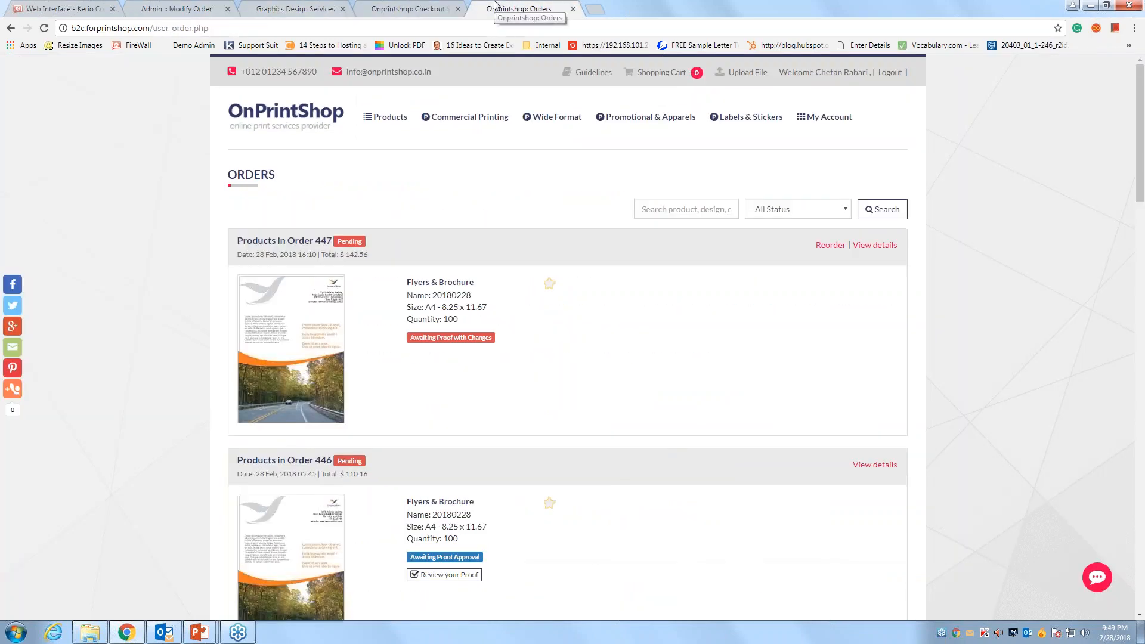
pyautogui.press('F5')
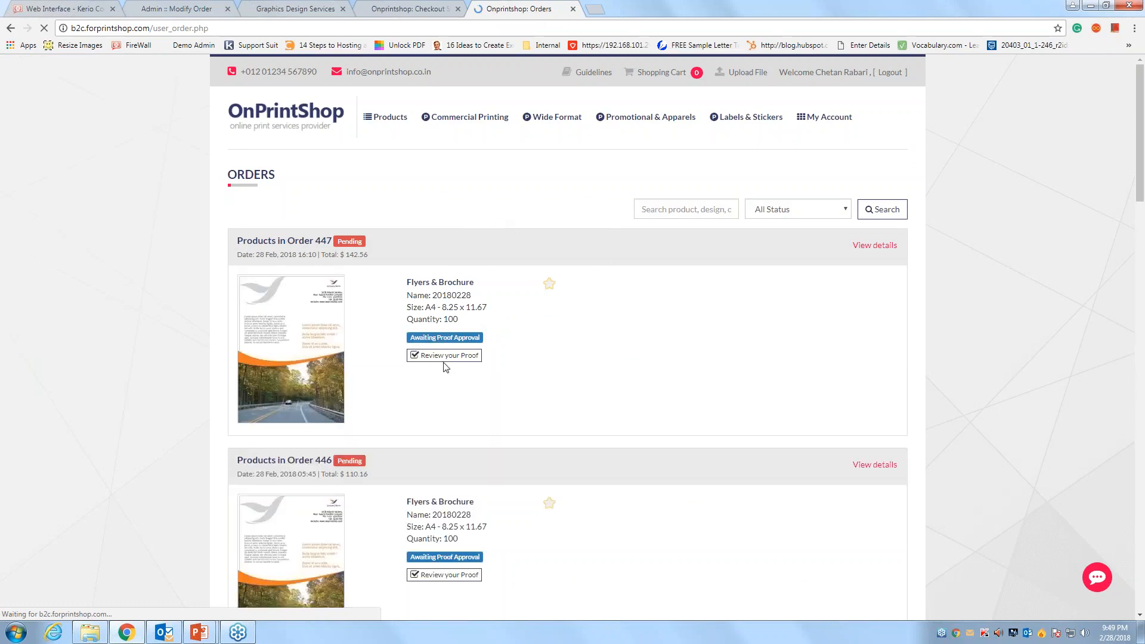
# Open the newest order's revised proof for review and switch to the previous proof for comparison
pyautogui.click(445, 356)
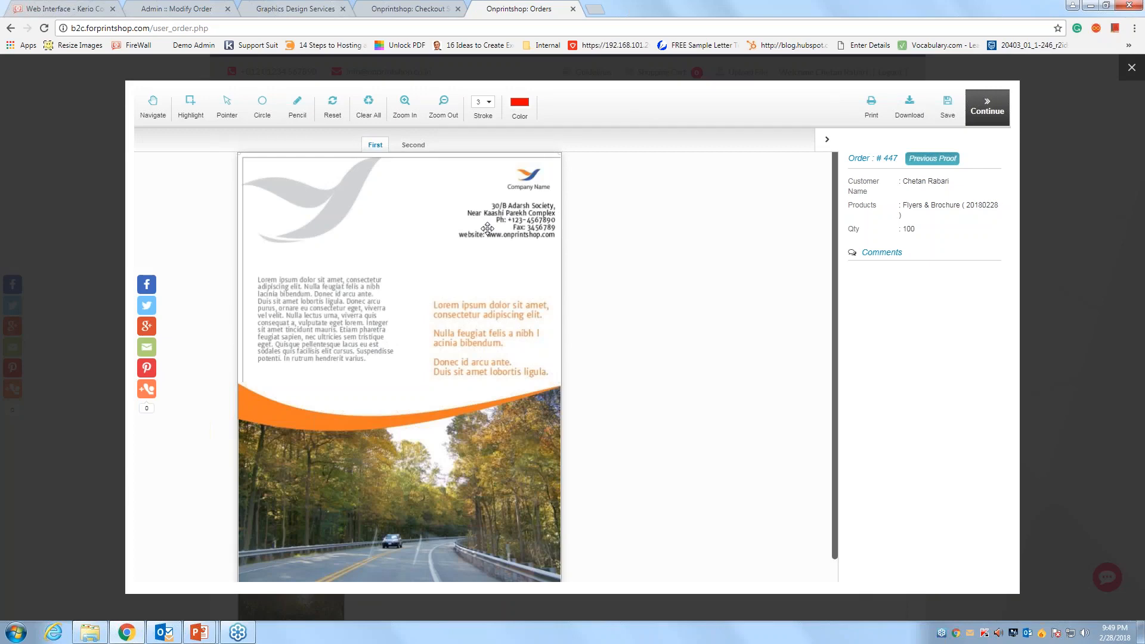
pyautogui.click(923, 159)
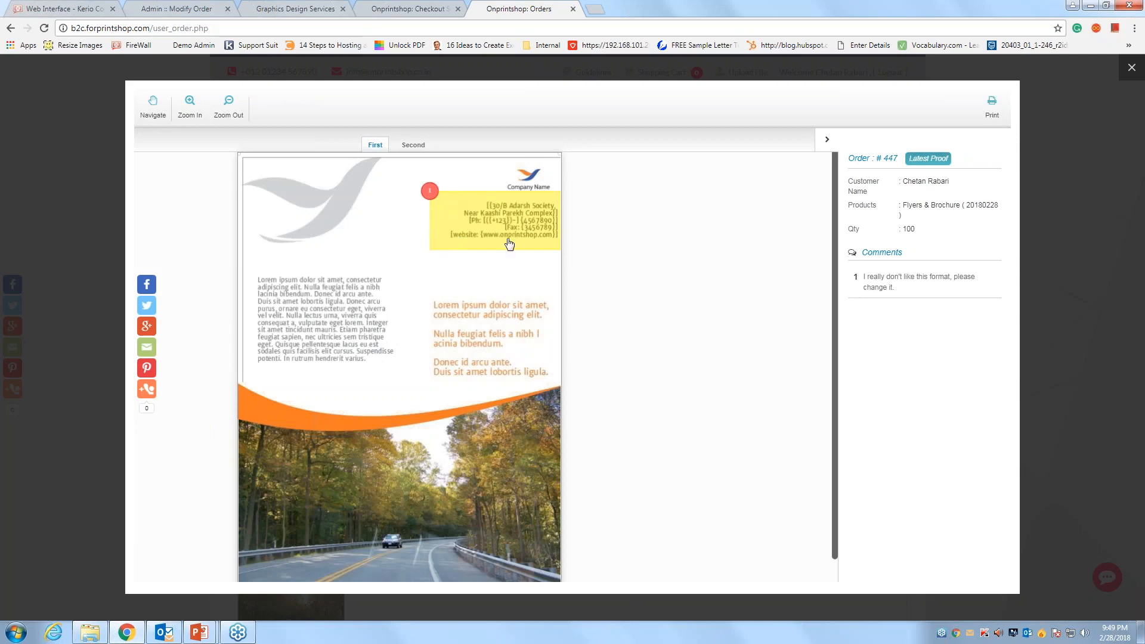
# Examine the Second page and its comment in the previous proof, switch to the latest proof and view its Second page
pyautogui.click(413, 145)
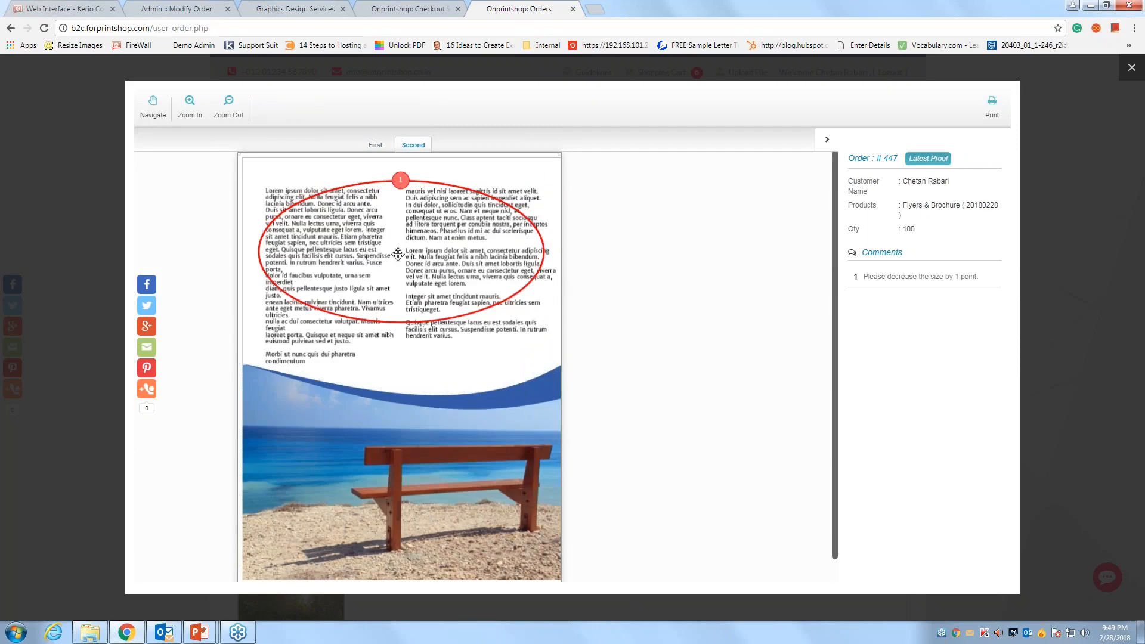
pyautogui.moveTo(864, 277); pyautogui.dragTo(980, 277)
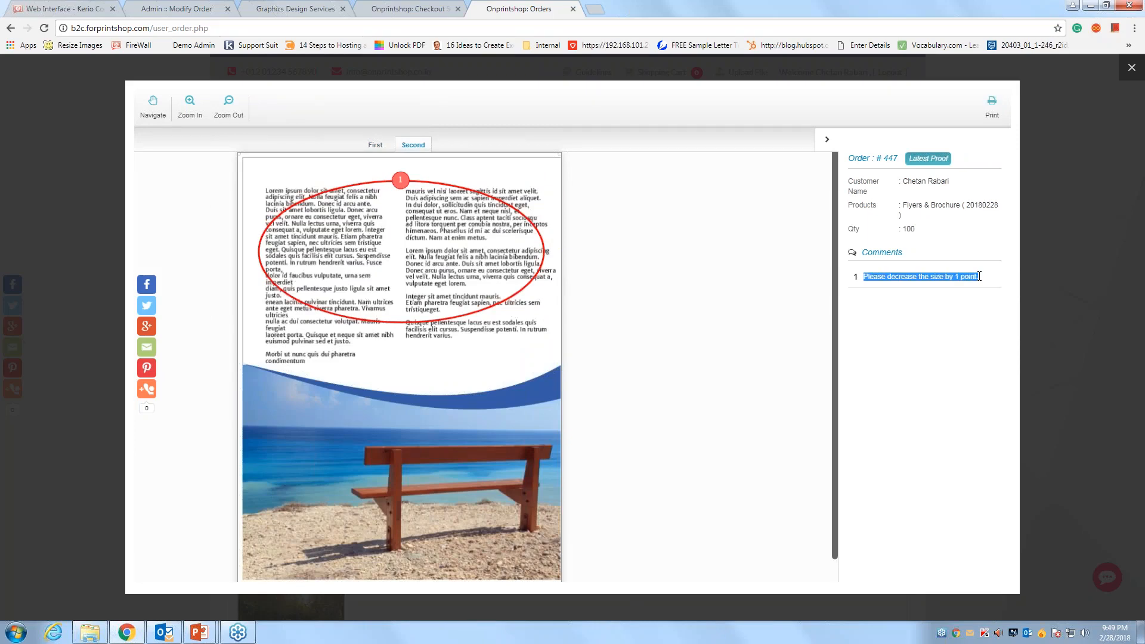
pyautogui.click(939, 160)
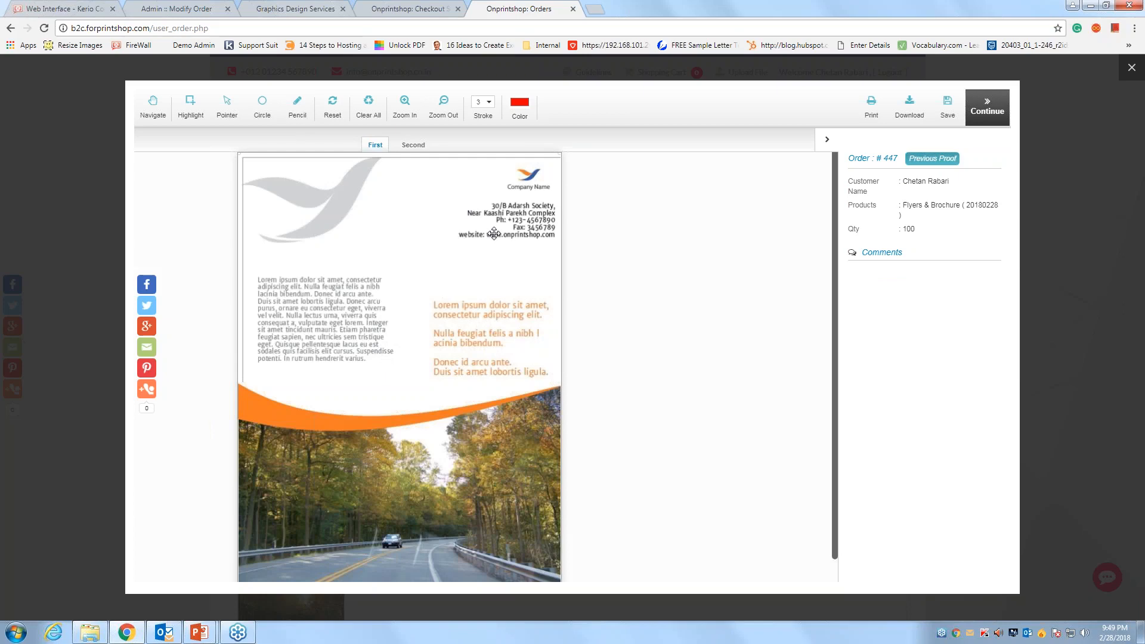
pyautogui.click(423, 148)
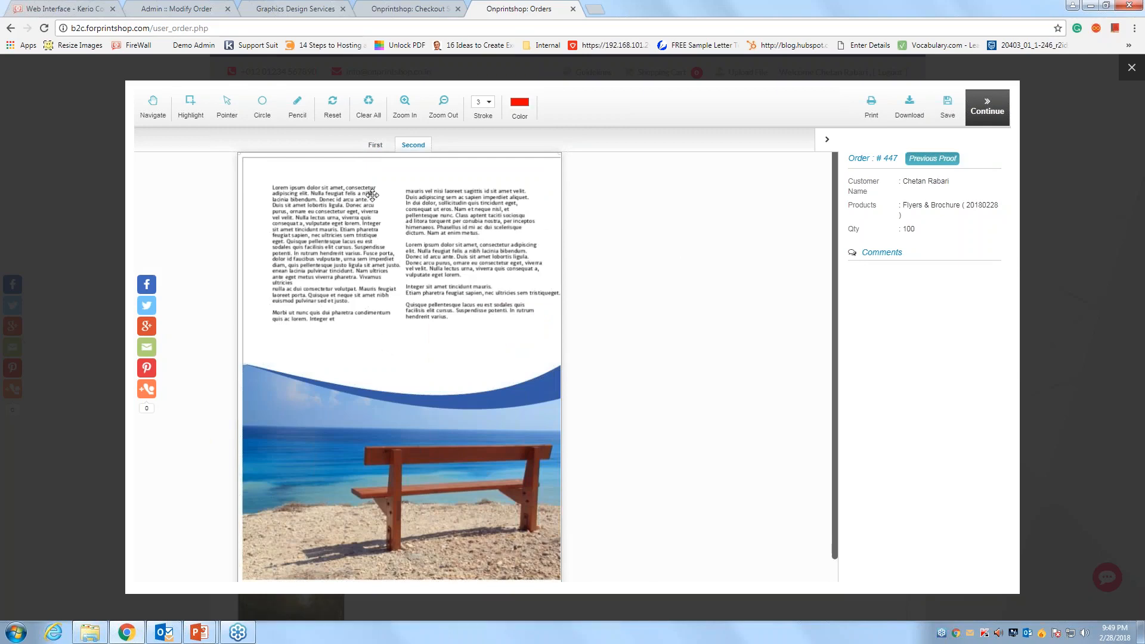
# Approve the revised flyer proof as is and check the order's proof status in the orders list
pyautogui.click(980, 120)
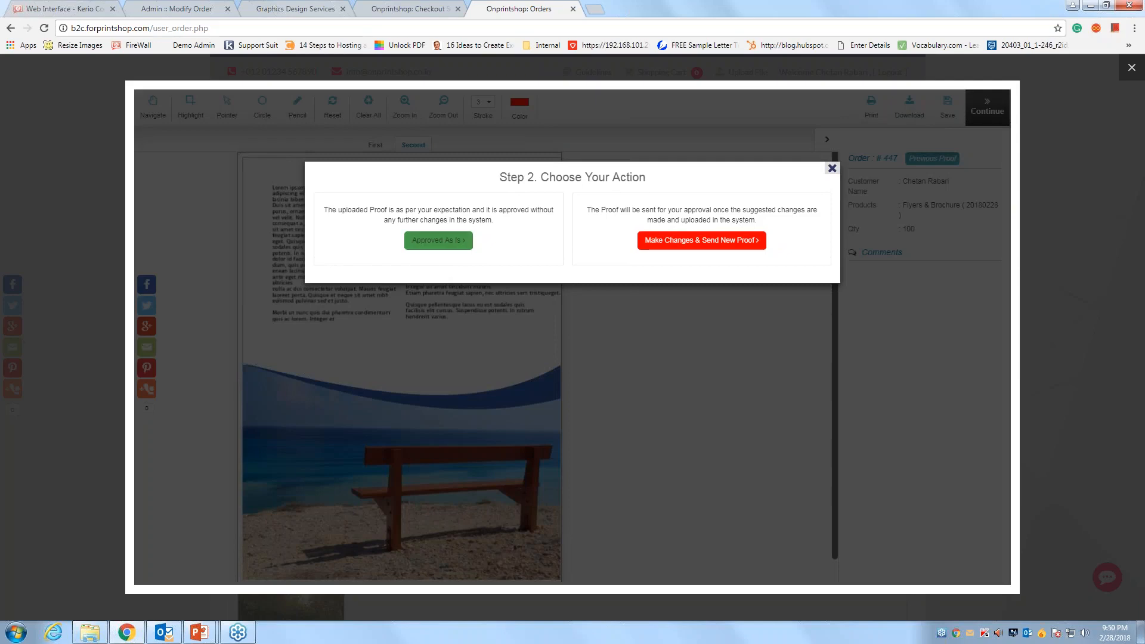
pyautogui.click(438, 240)
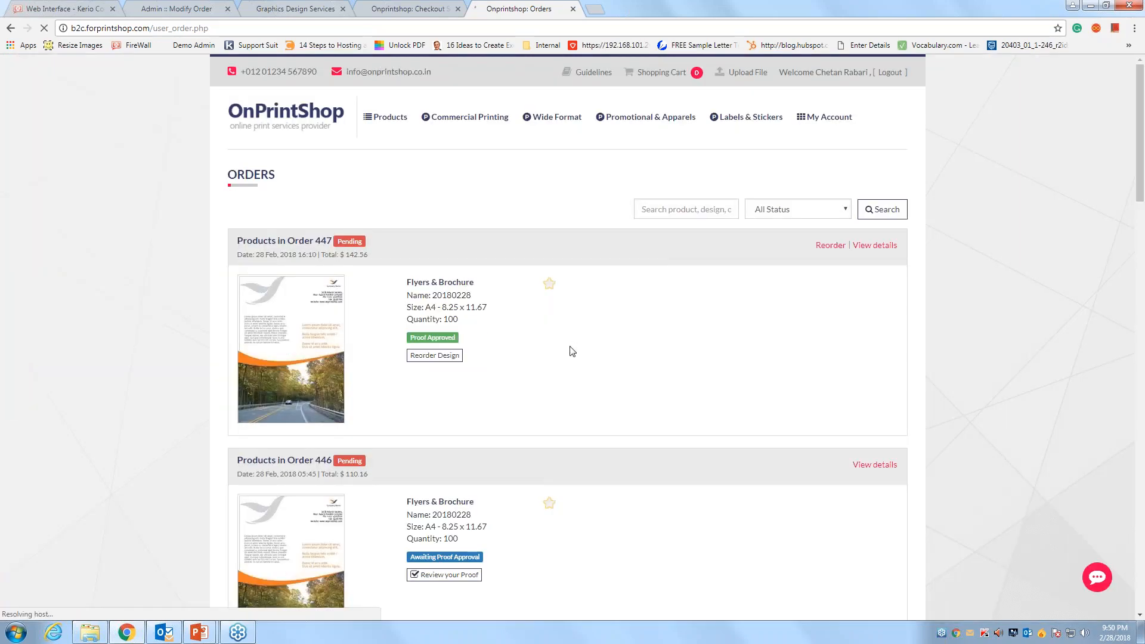
pyautogui.scroll(-1, 567, 350)
pyautogui.moveTo(414, 274); pyautogui.dragTo(464, 282)
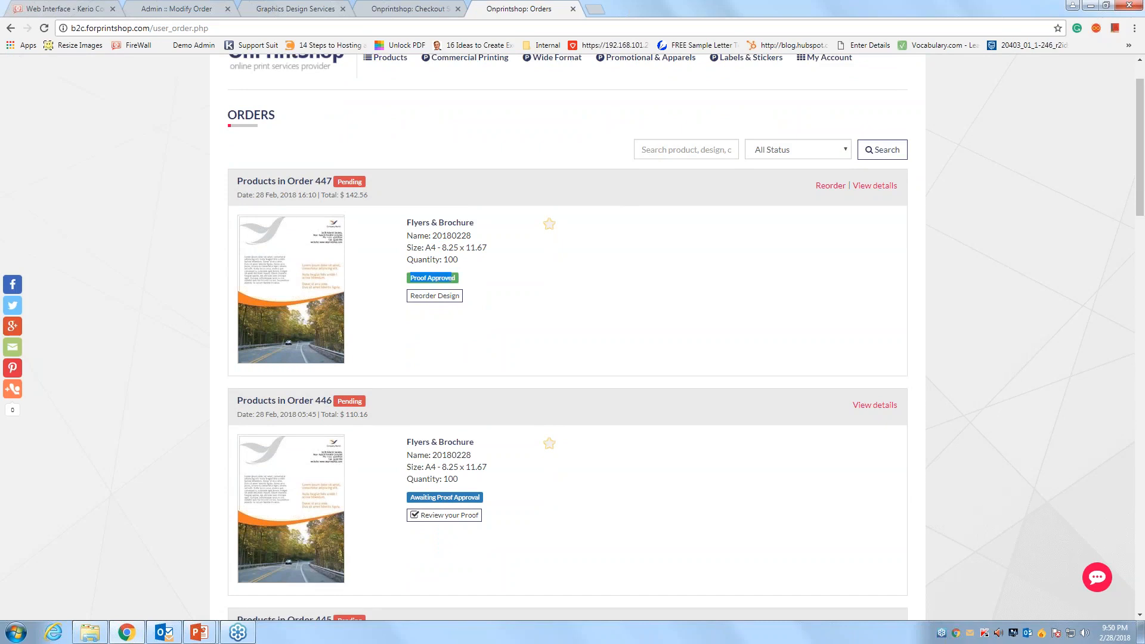
pyautogui.click(448, 323)
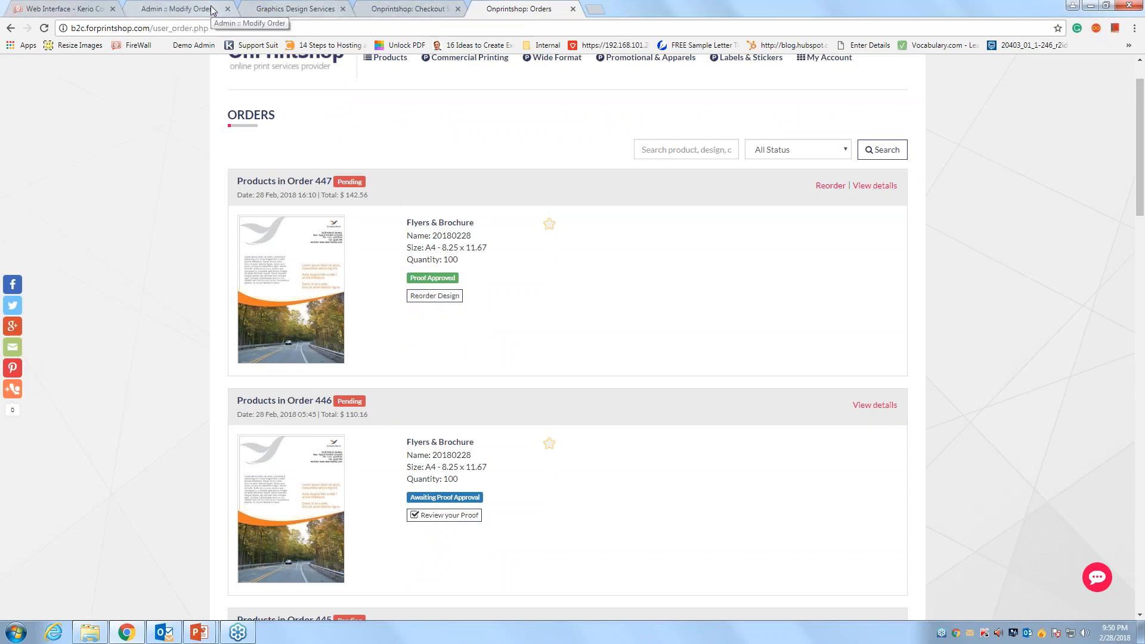
# Switch to the admin's Modify Order page and reload it to check the product's proof status
pyautogui.click(190, 9)
pyautogui.rightClick(339, 234)
pyautogui.click(397, 270)
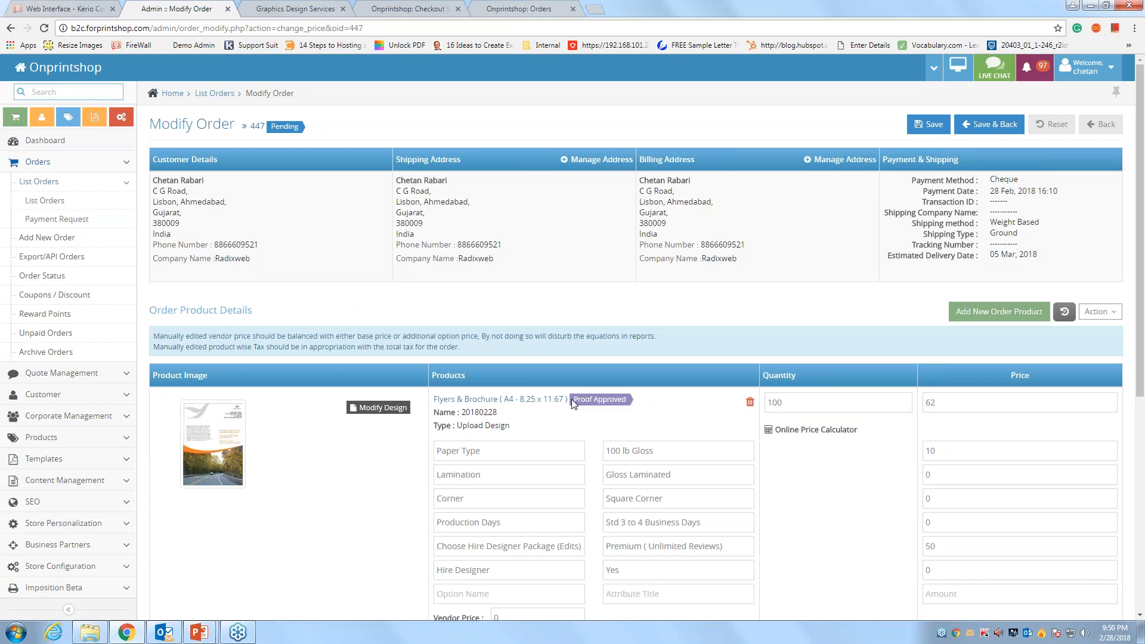
# Open the newest order's View/Update page from the admin order list and review its order history
pyautogui.click(214, 94)
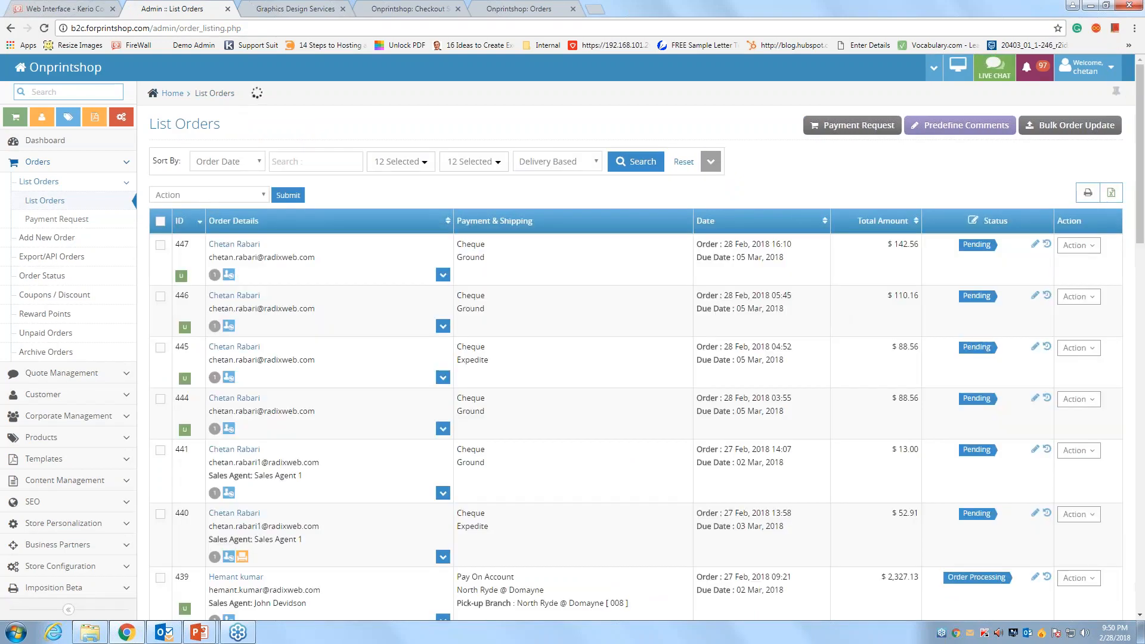
pyautogui.click(1078, 245)
pyautogui.click(1081, 277)
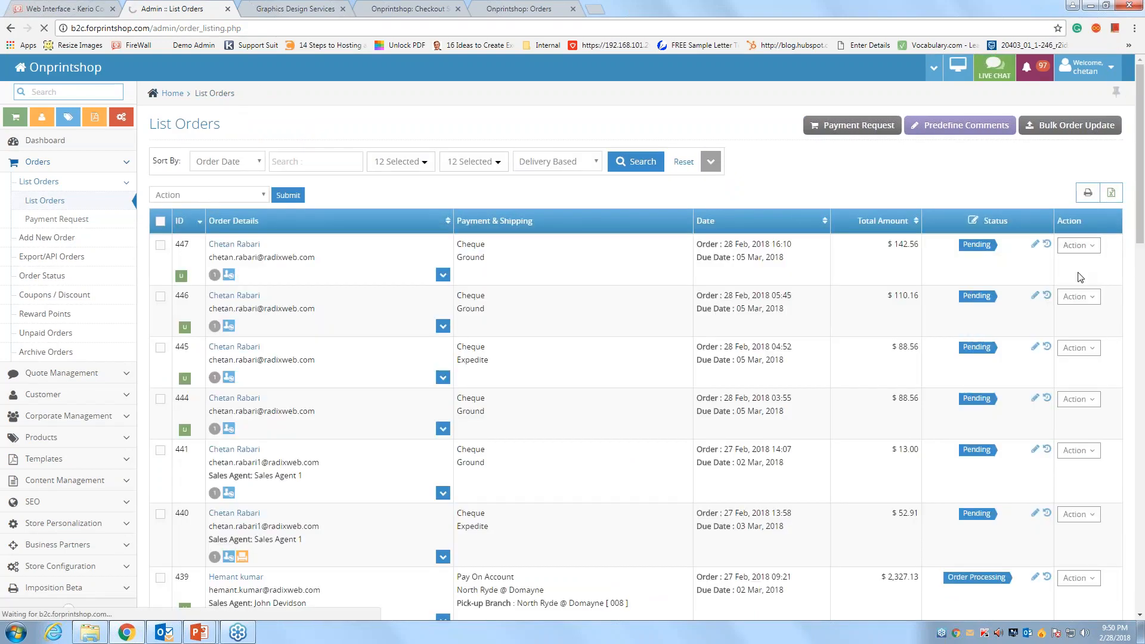
pyautogui.scroll(-4, 535, 424)
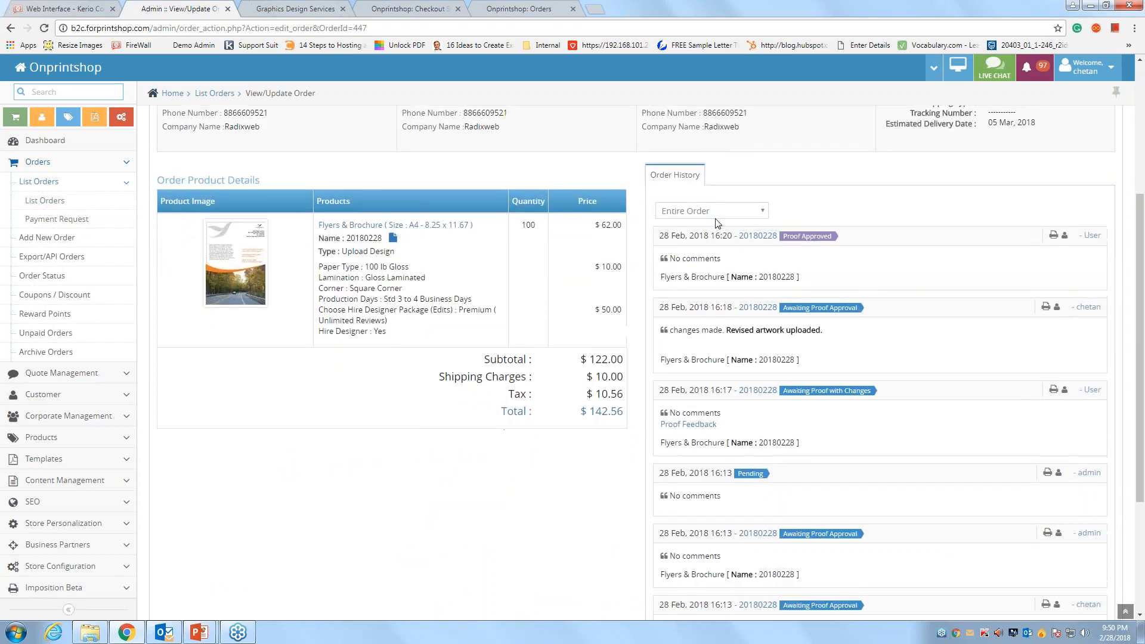
pyautogui.scroll(-3, 755, 255)
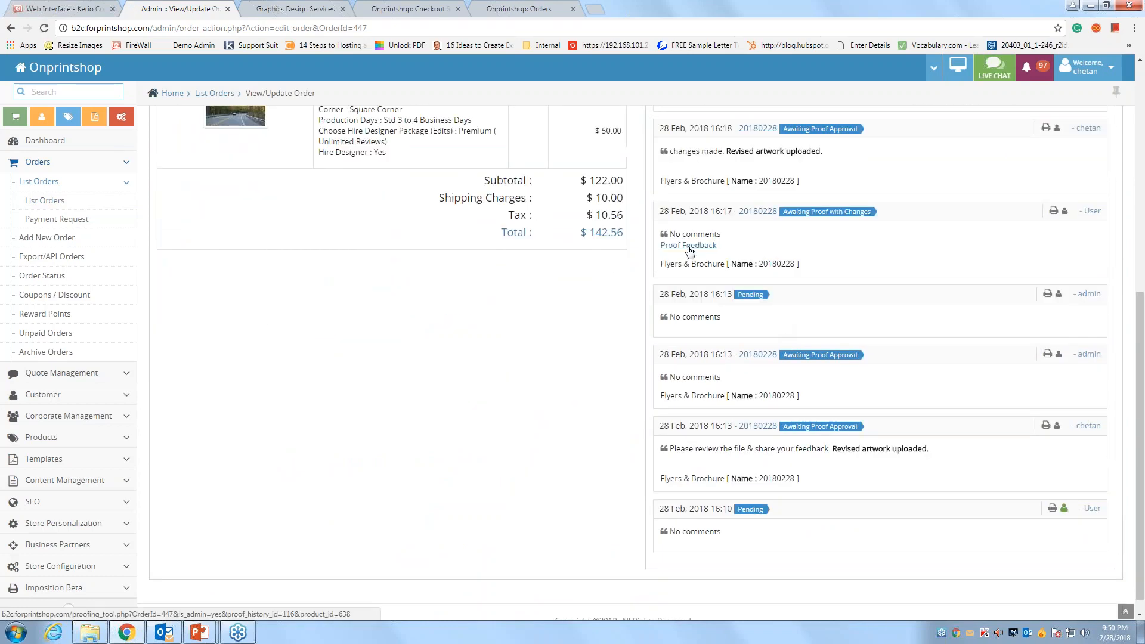
pyautogui.scroll(2, 687, 250)
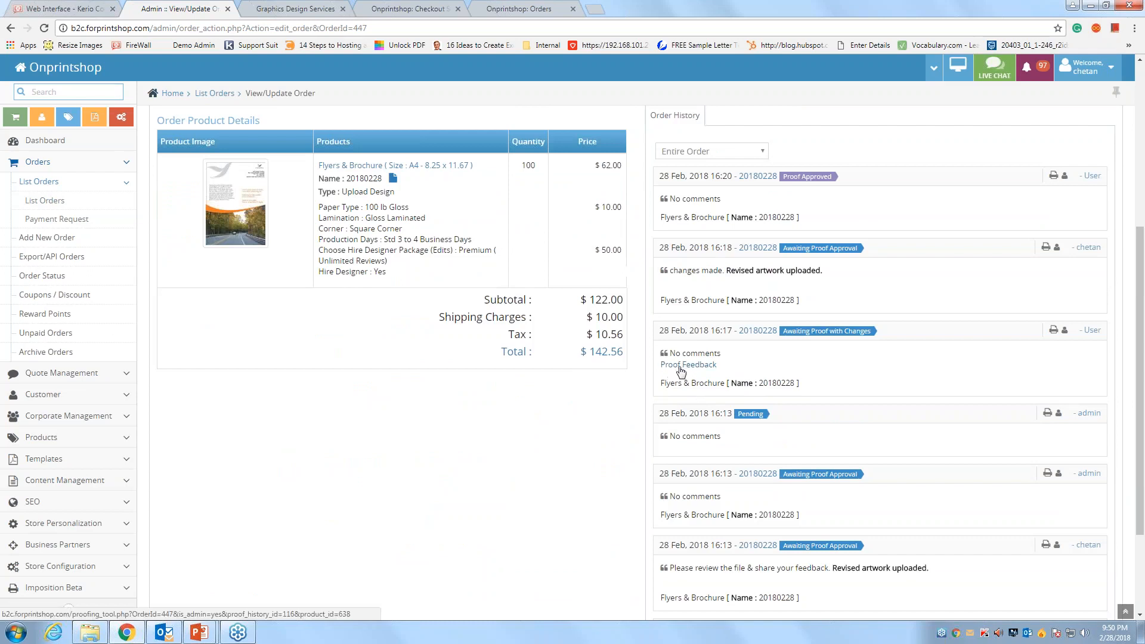
# View the customer's Proof Feedback from the order history, close it and look over the other history entries
pyautogui.click(667, 366)
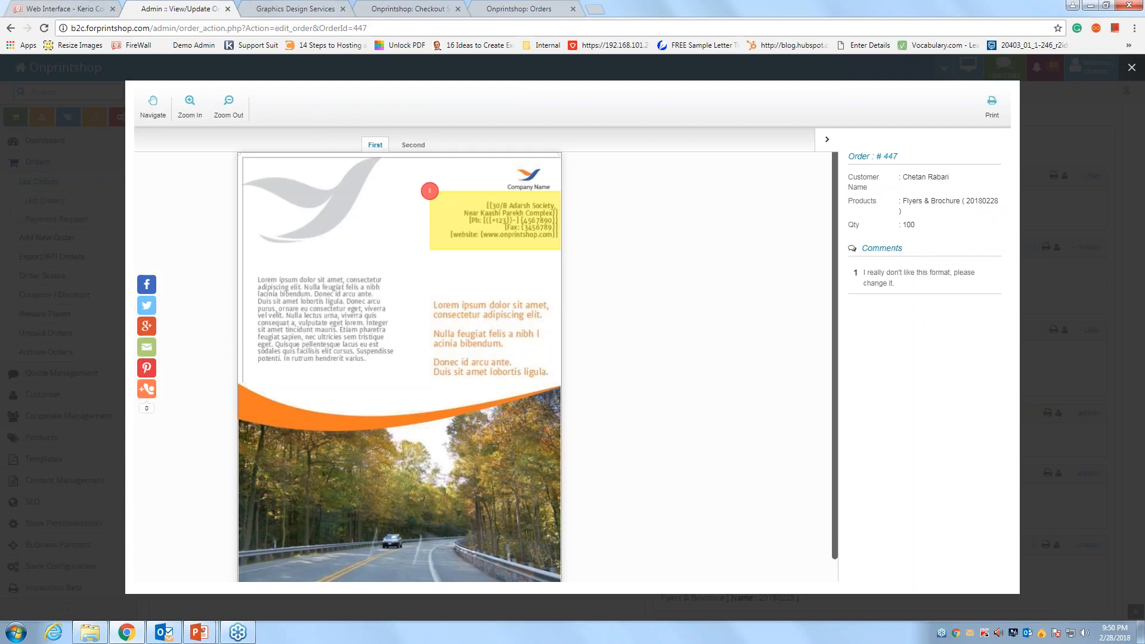
pyautogui.click(1072, 238)
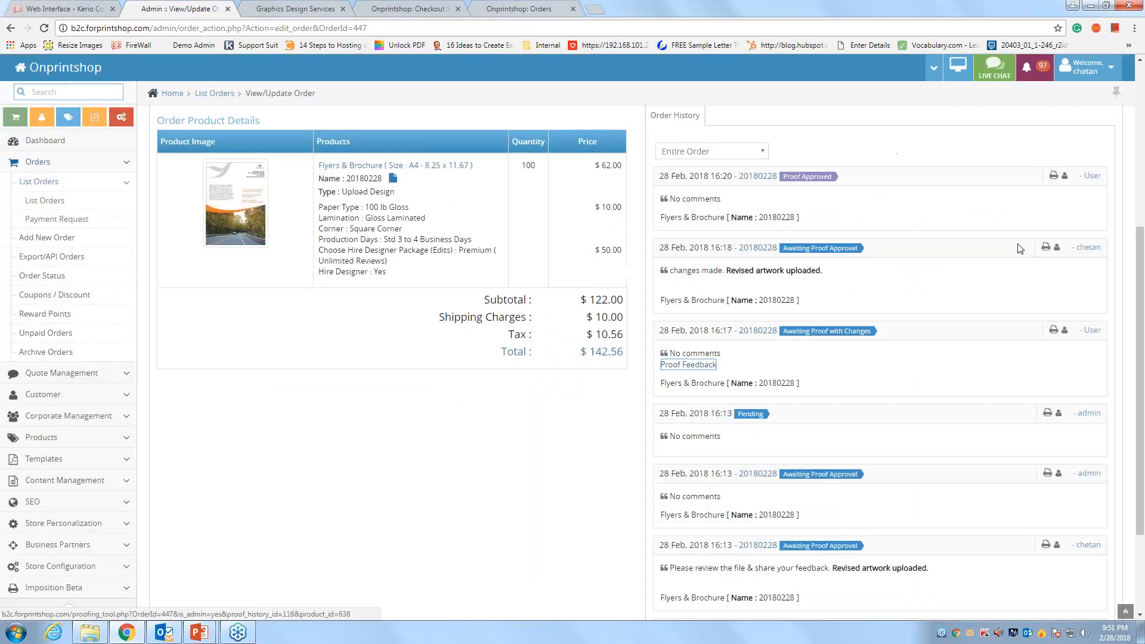
pyautogui.scroll(-3, 722, 374)
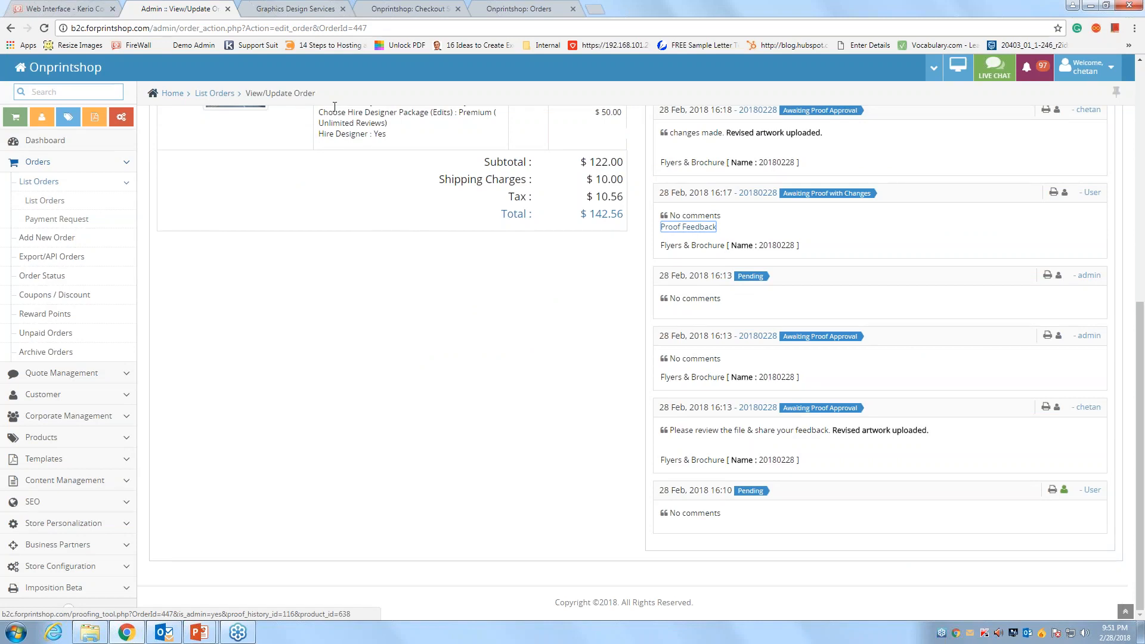
pyautogui.scroll(3, 334, 106)
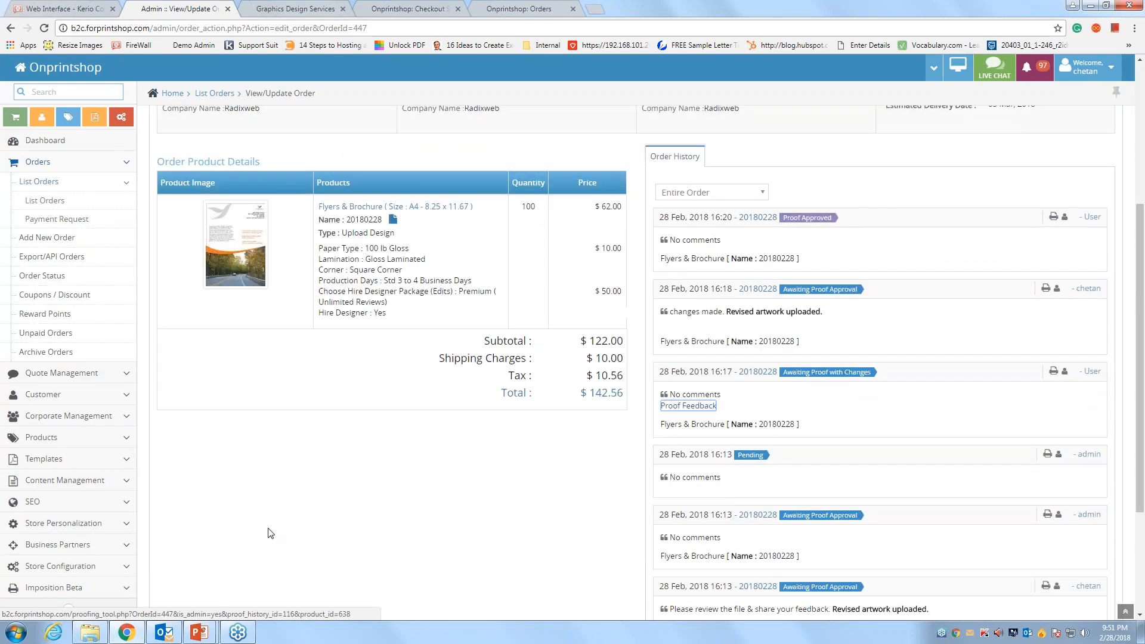
# Switch to the running PowerPoint slide show and advance to the Upload Design Proofing slide
pyautogui.moveTo(203, 631)
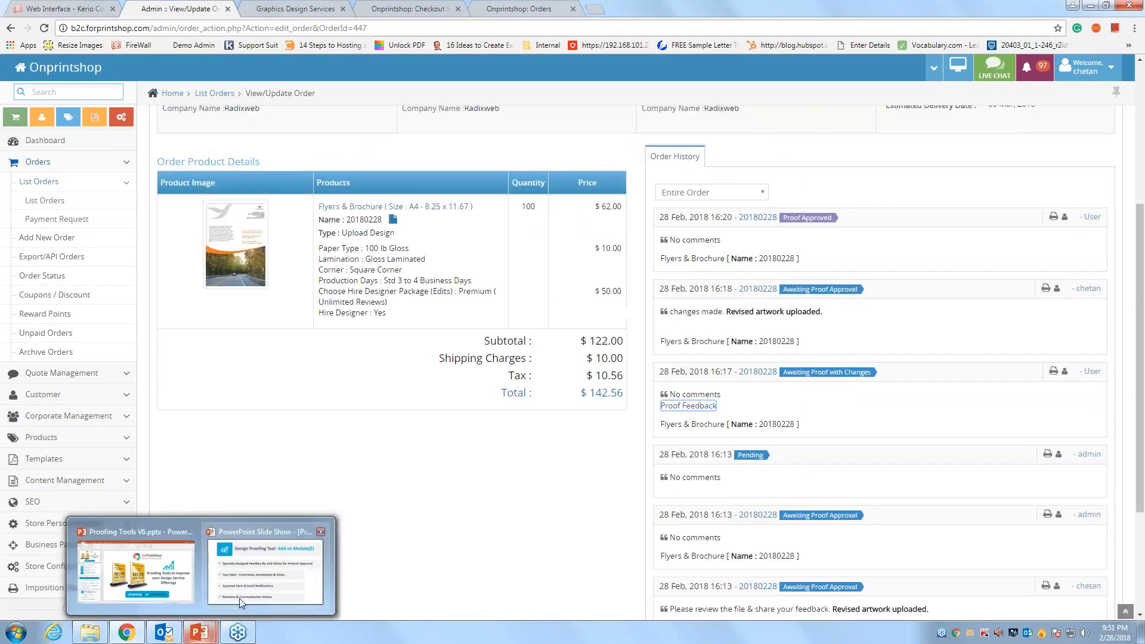
pyautogui.click(242, 602)
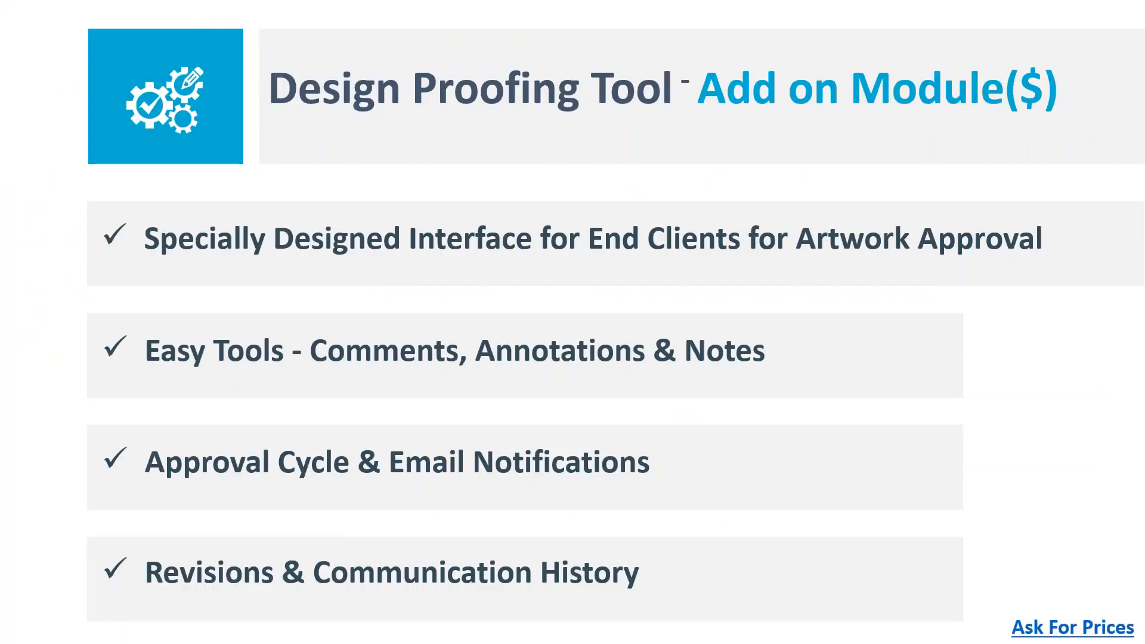
pyautogui.click(667, 189)
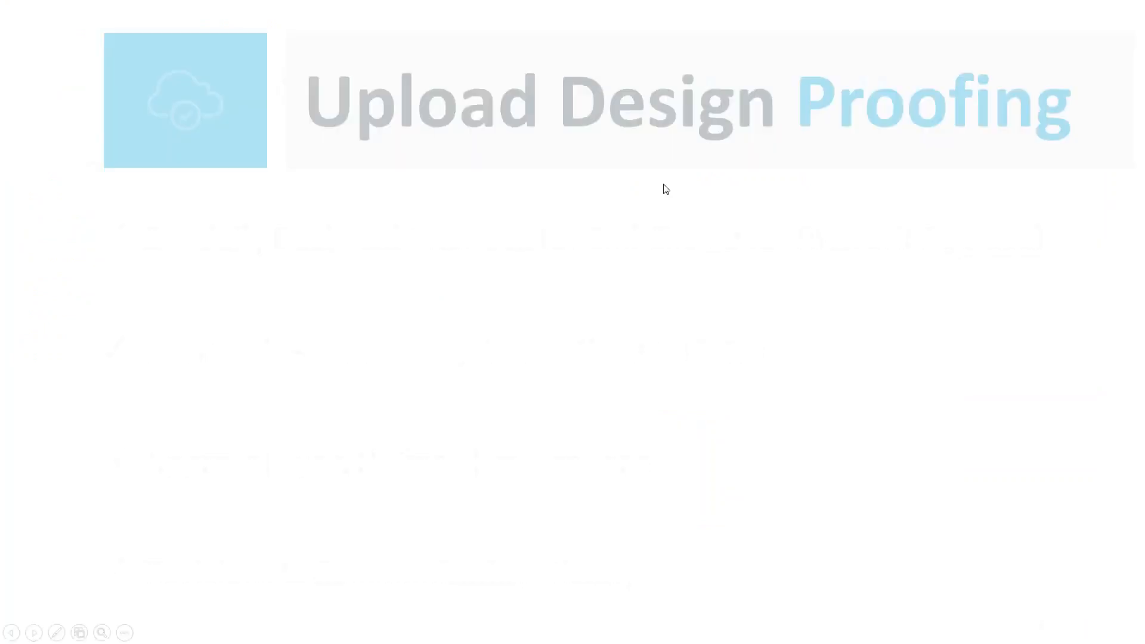